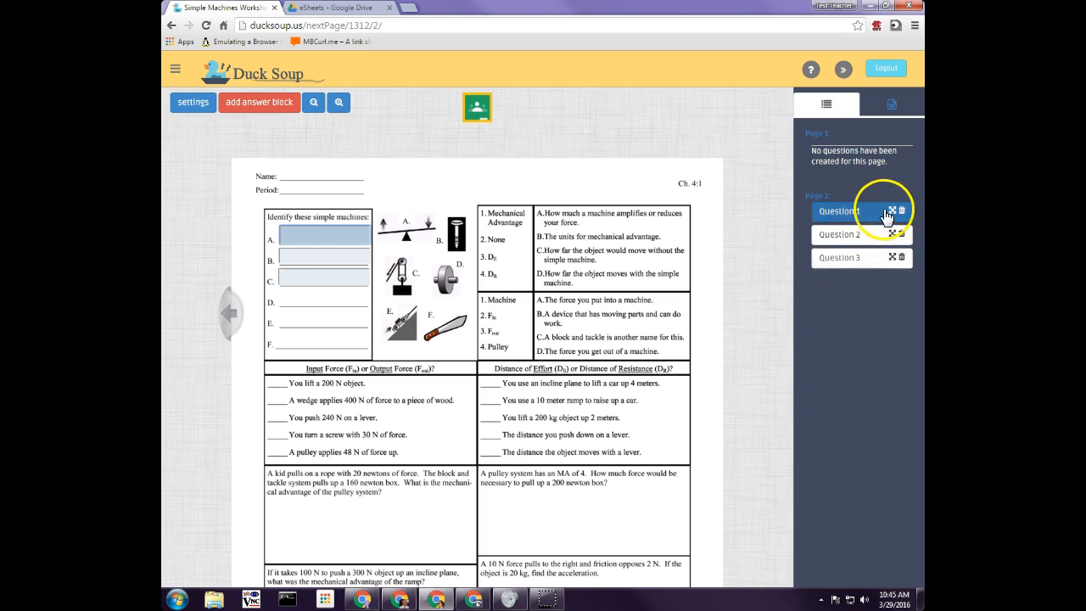
- Move Question 1's answer block over to the Mechanical Advantage entry of the matching section
left_click(894, 212)
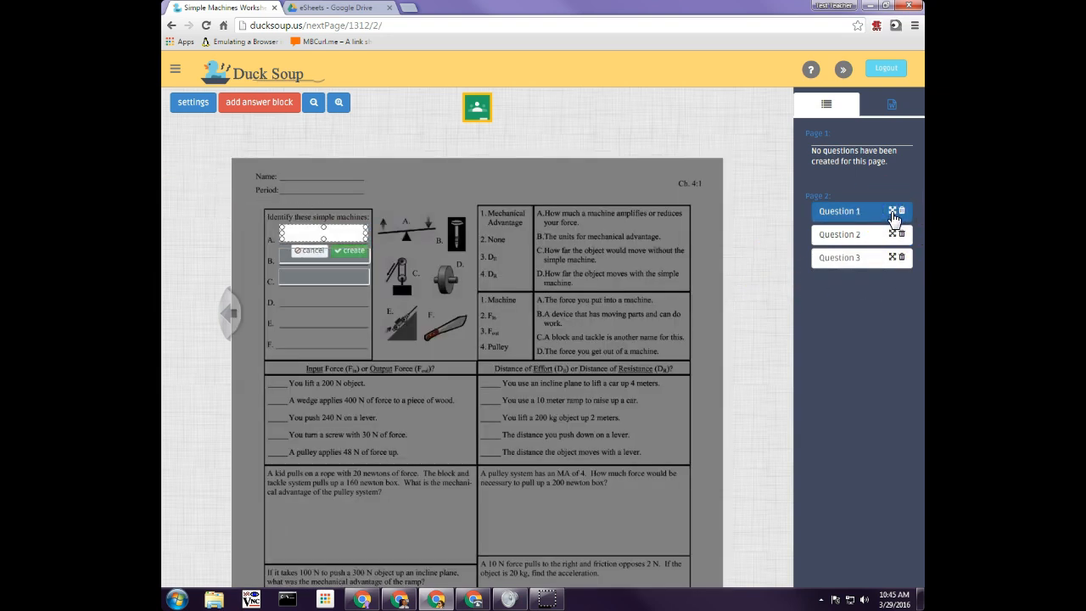
left_click_drag(365, 227, 494, 209)
left_click(503, 229)
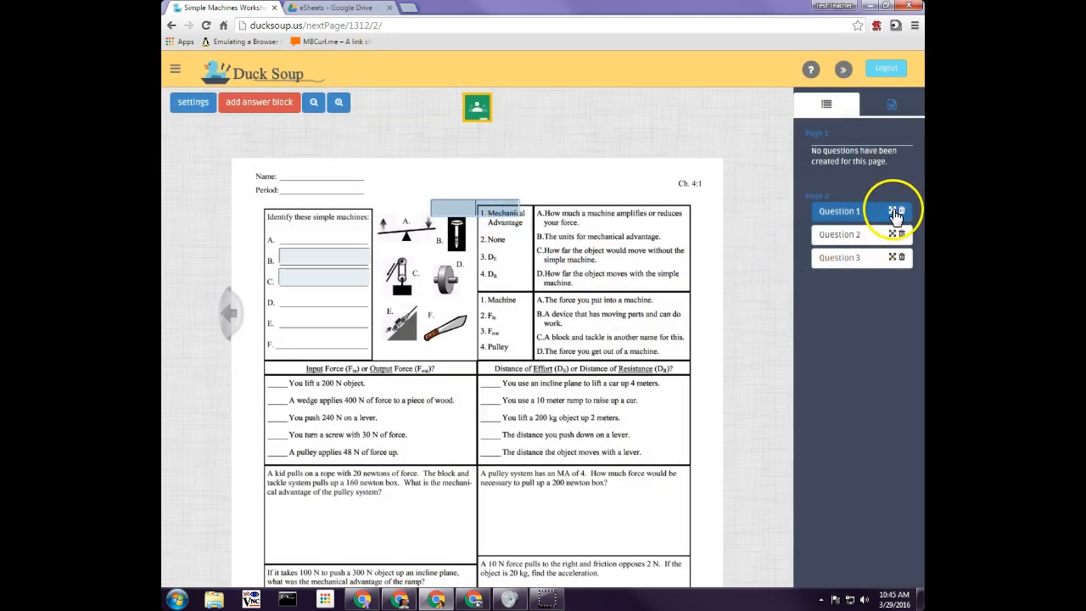
- Move Question 1's answer block back onto line A of the simple machines list and resize it to fit the line
left_click(892, 211)
left_click_drag(495, 222, 370, 244)
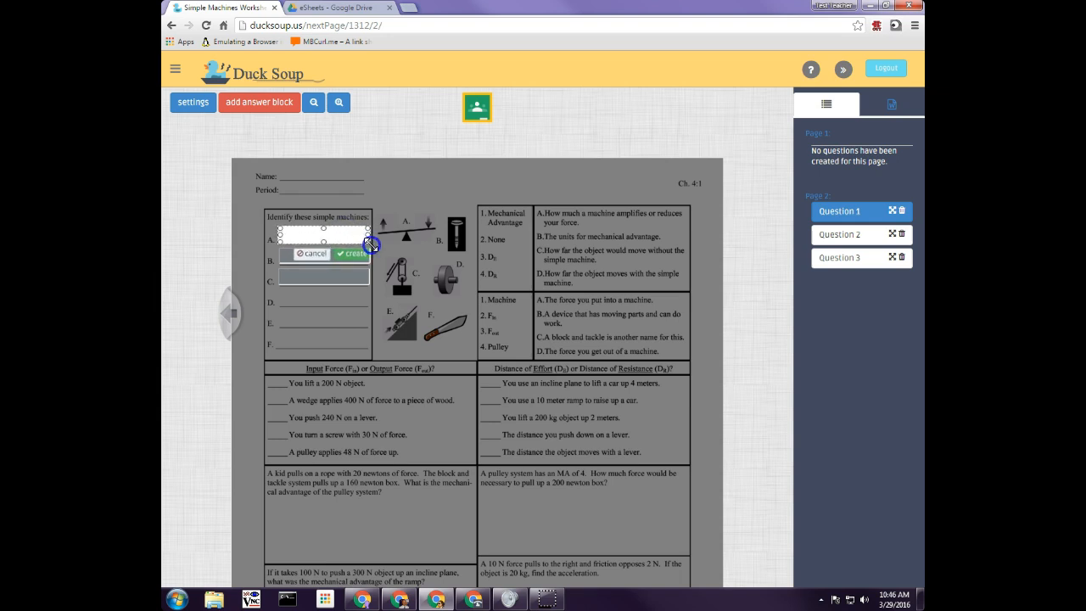
double_click(350, 238)
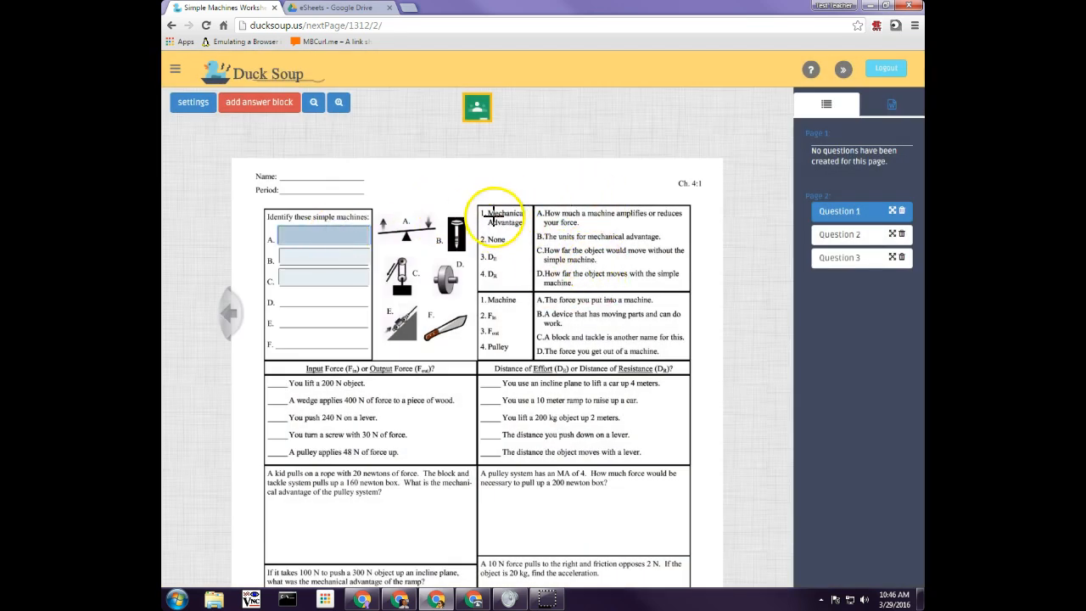
- Reload the worksheet page and locate the answer blocks of Questions 2 and 3
left_click(205, 25)
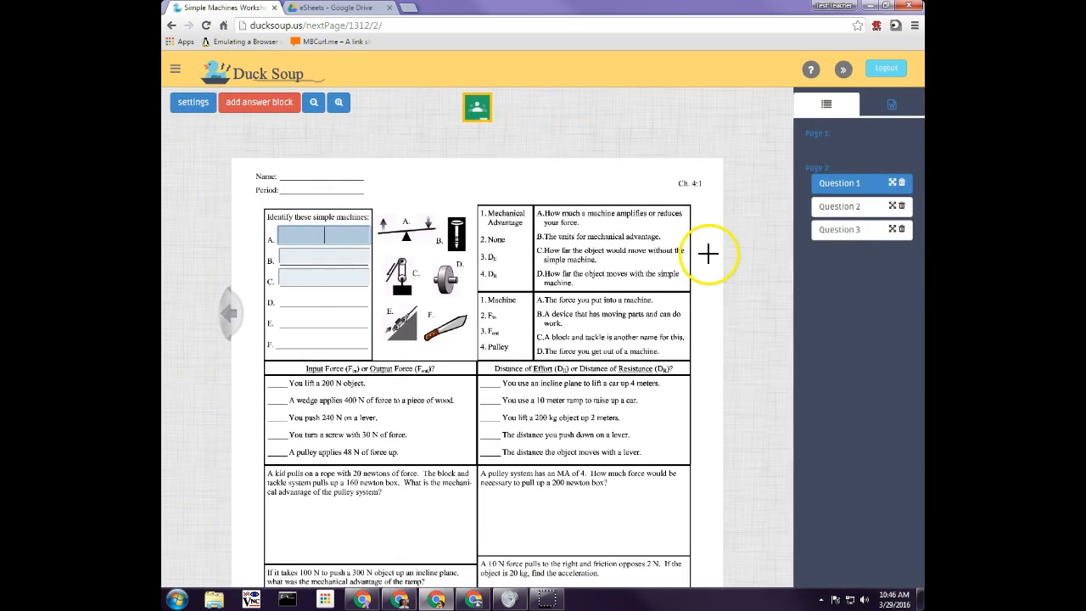
left_click(846, 210)
left_click(849, 230)
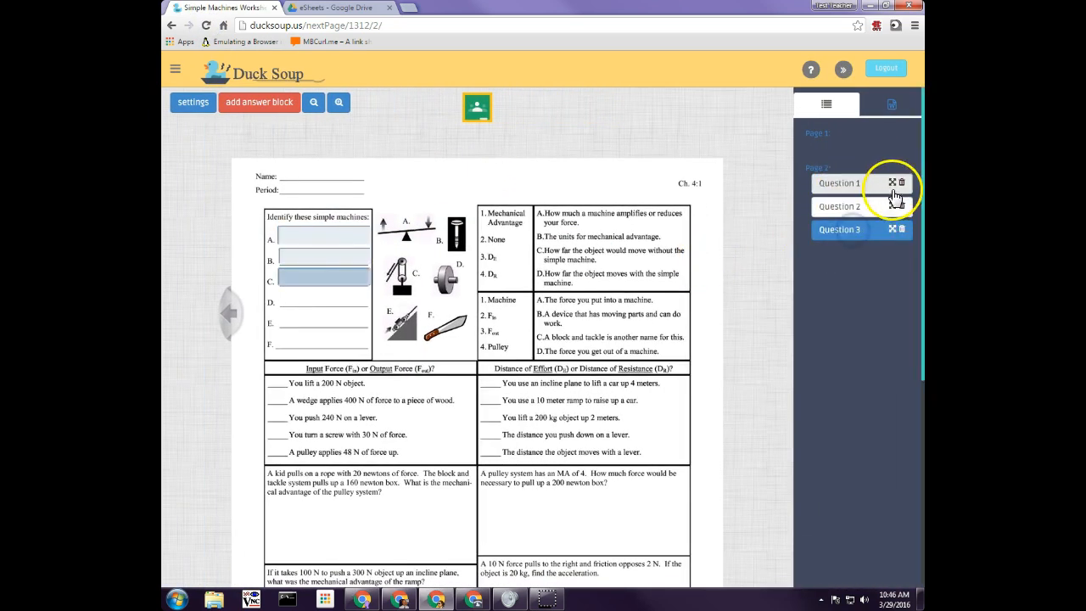
- Try to delete Question 1 from page 2
left_click(902, 183)
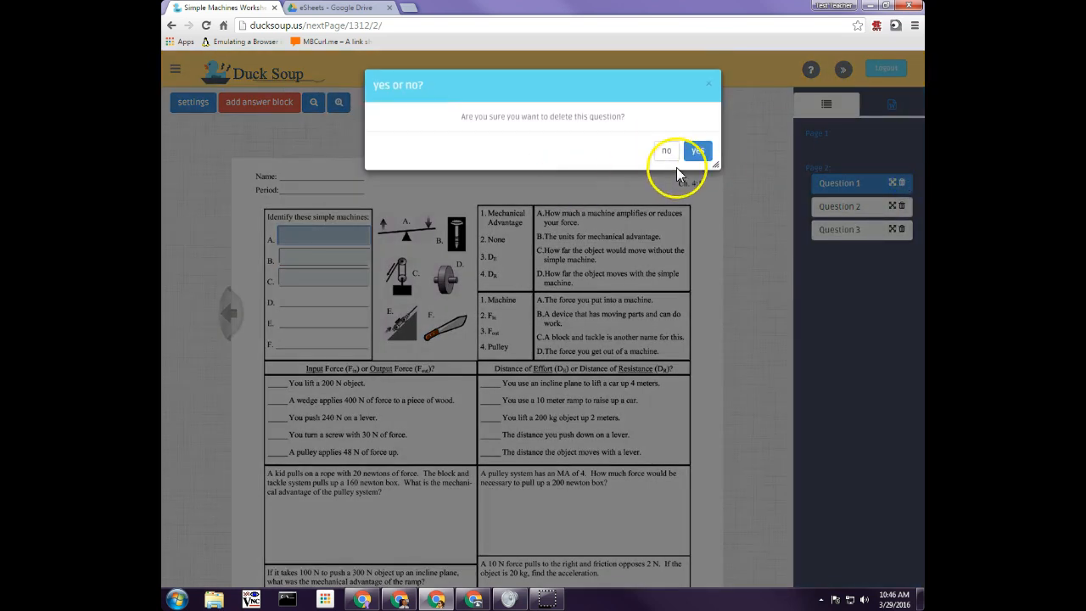
left_click(696, 152)
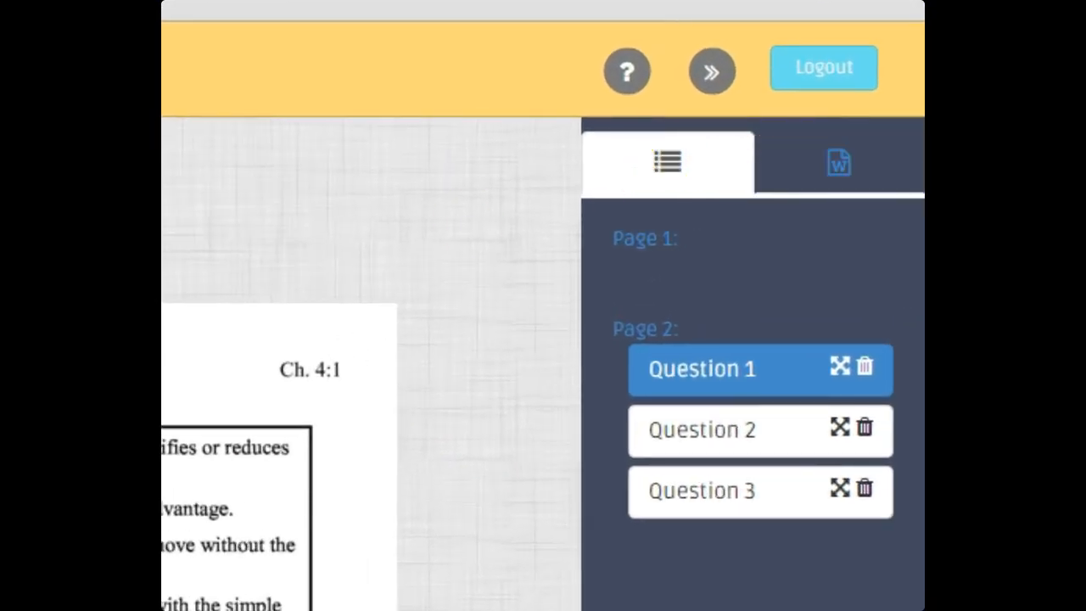
- Open the question details and examine the settings of Questions 1, 2 and 3
key("Tab")
key("Tab")
left_click(703, 430)
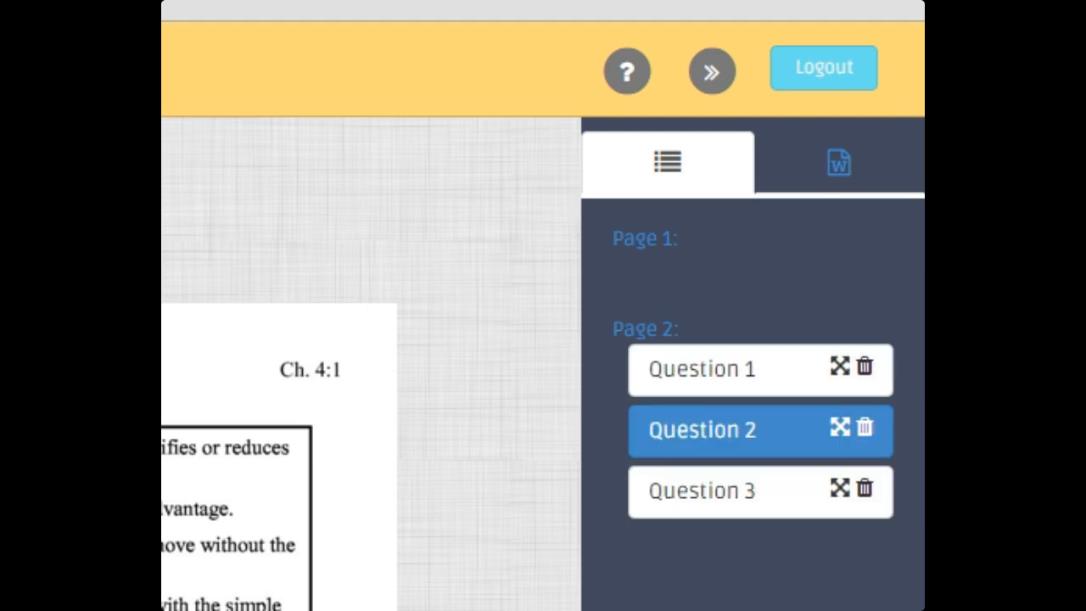
left_click(703, 369)
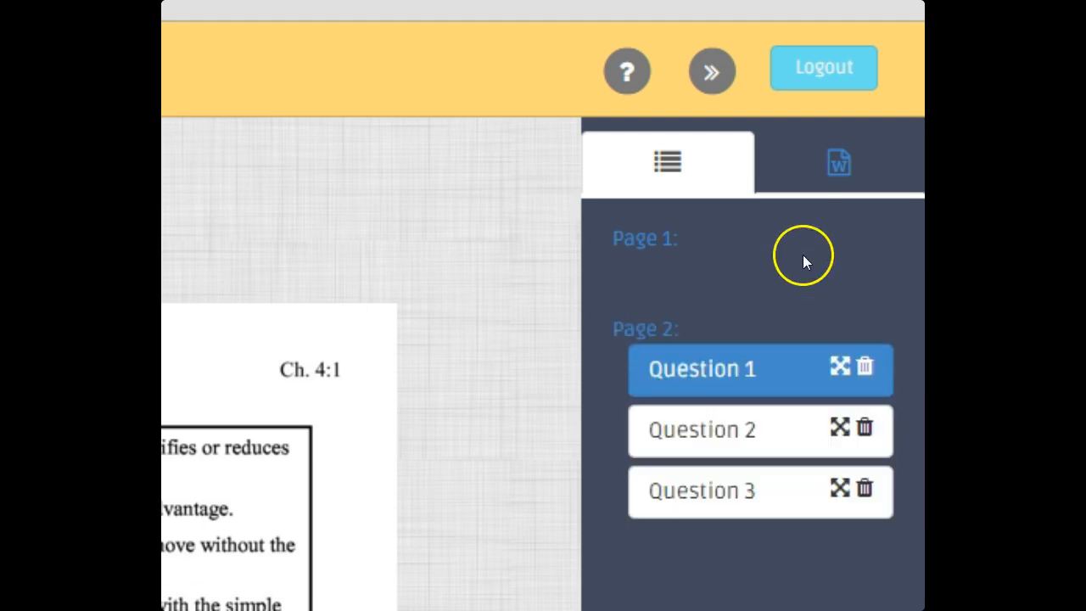
left_click(837, 164)
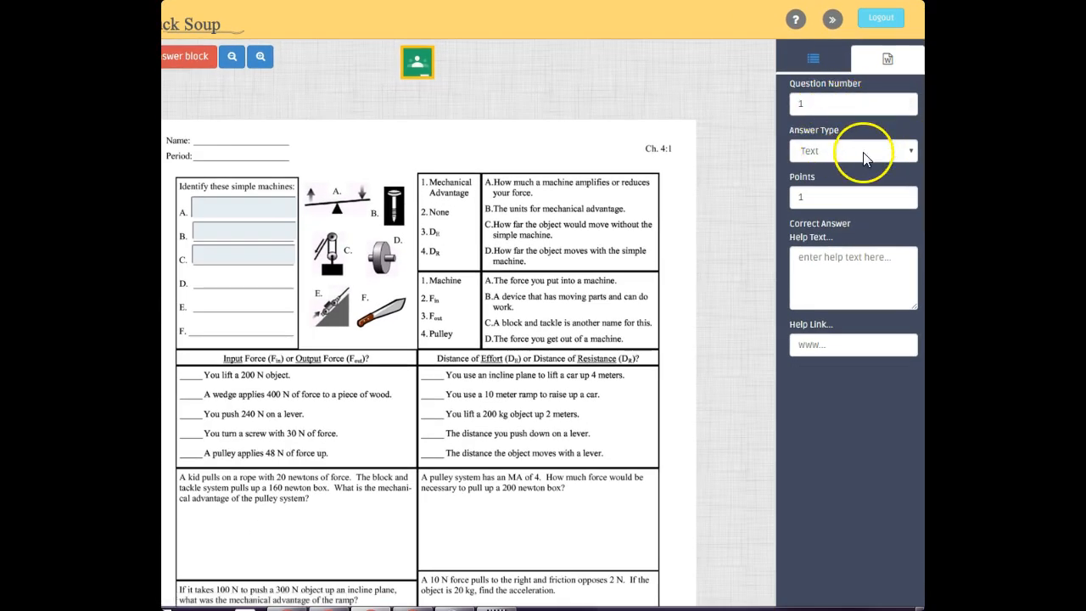
left_click(262, 232)
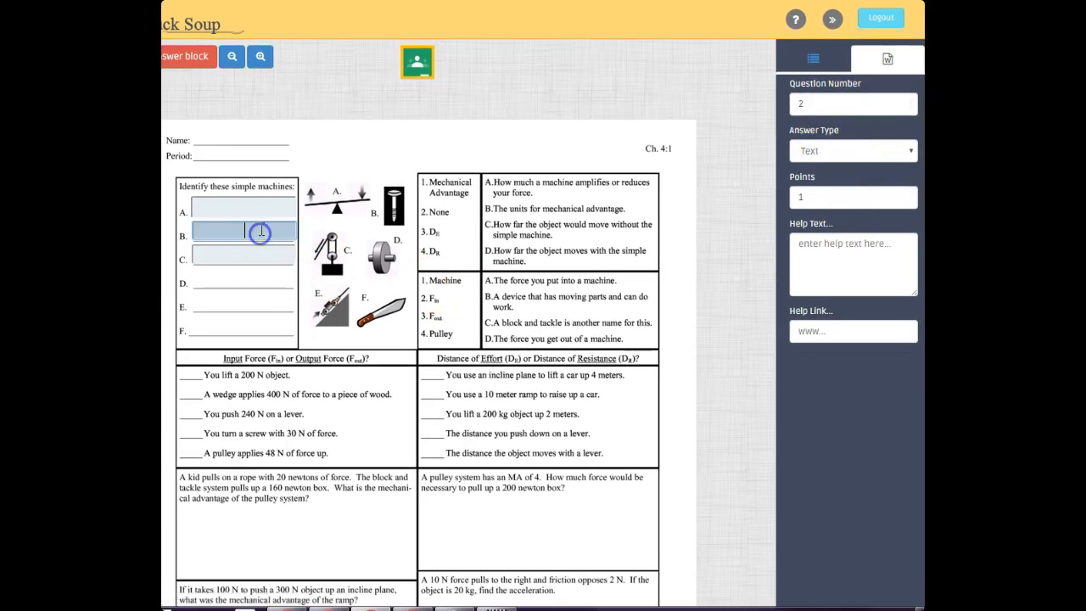
left_click(262, 253)
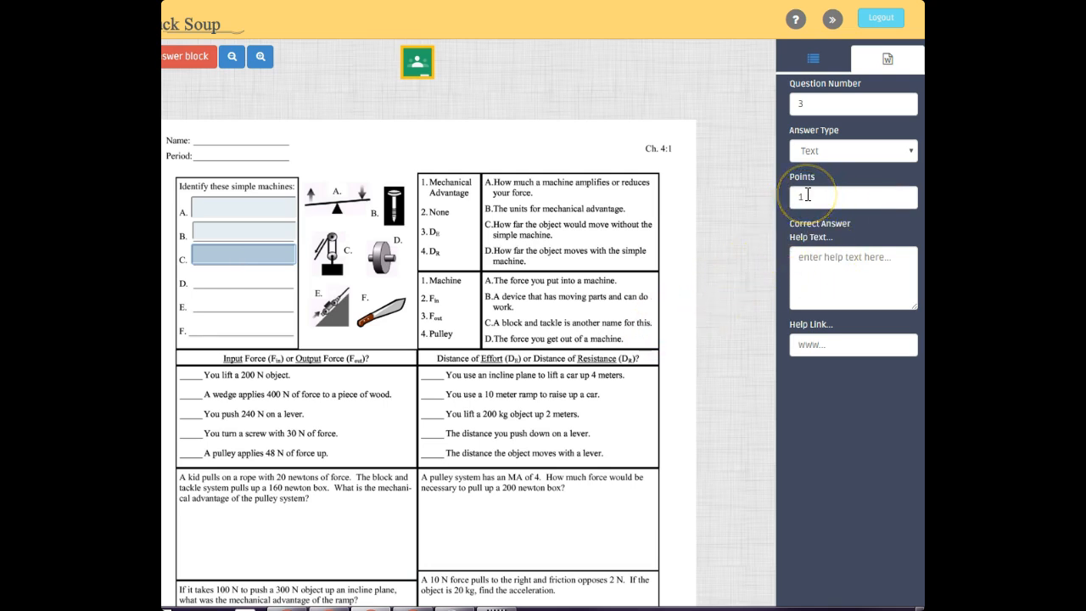
- Enter "correct" as the correct answer in the answer block on line A
left_click(834, 278)
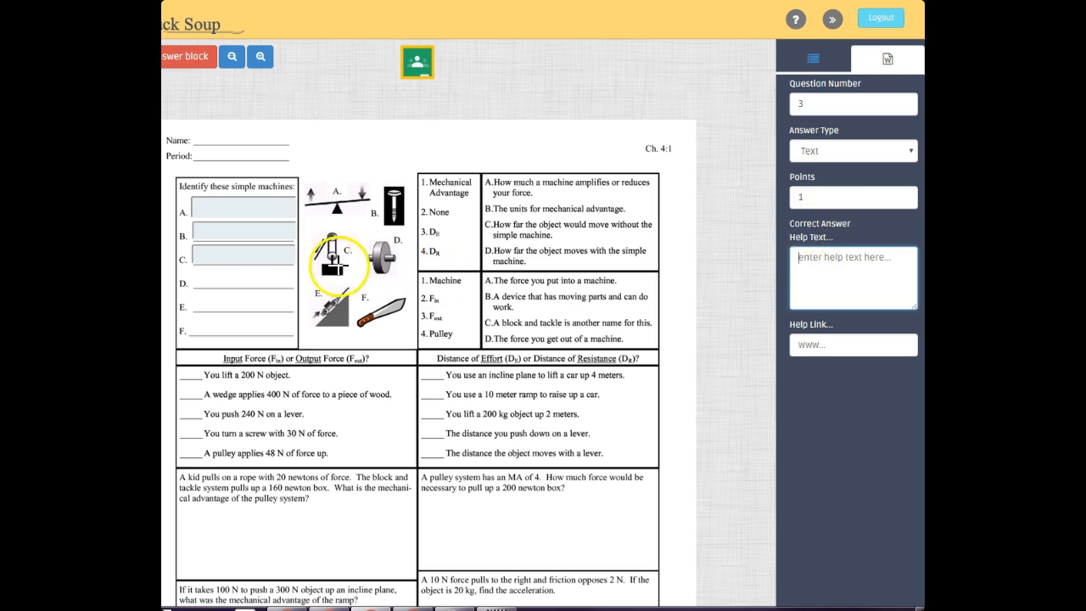
left_click(249, 211)
type("correct")
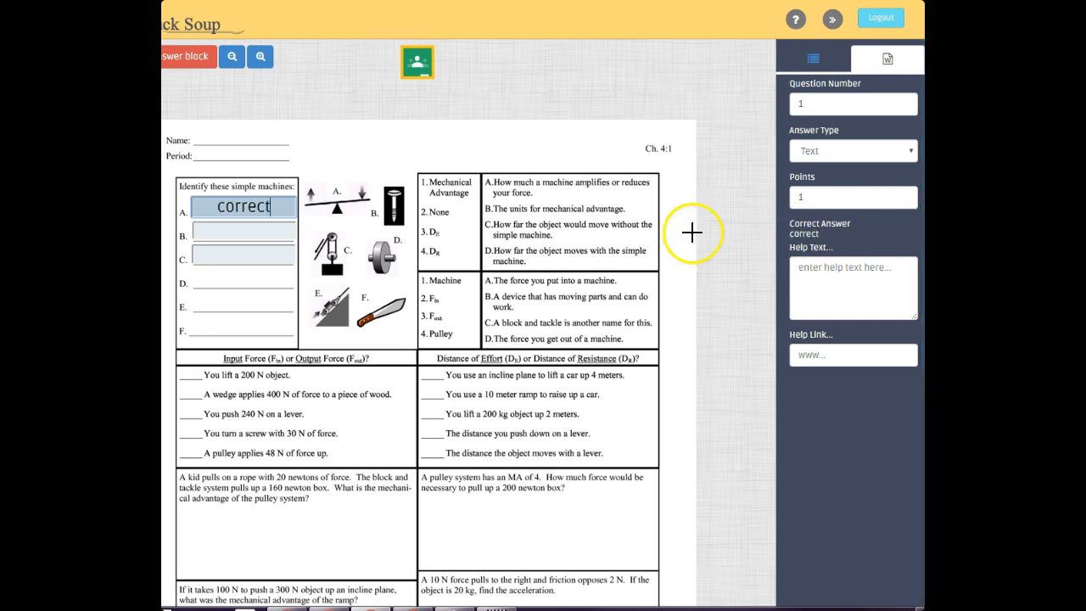
- Replace Question 1's correct answer with "this is the answer"
double_click(214, 207)
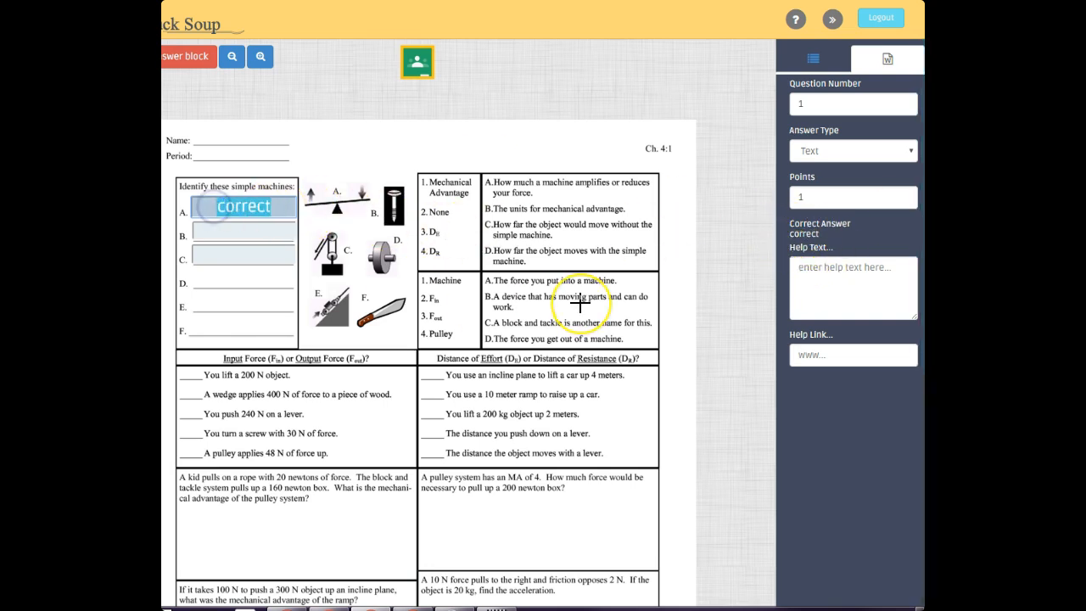
type("this is the answer")
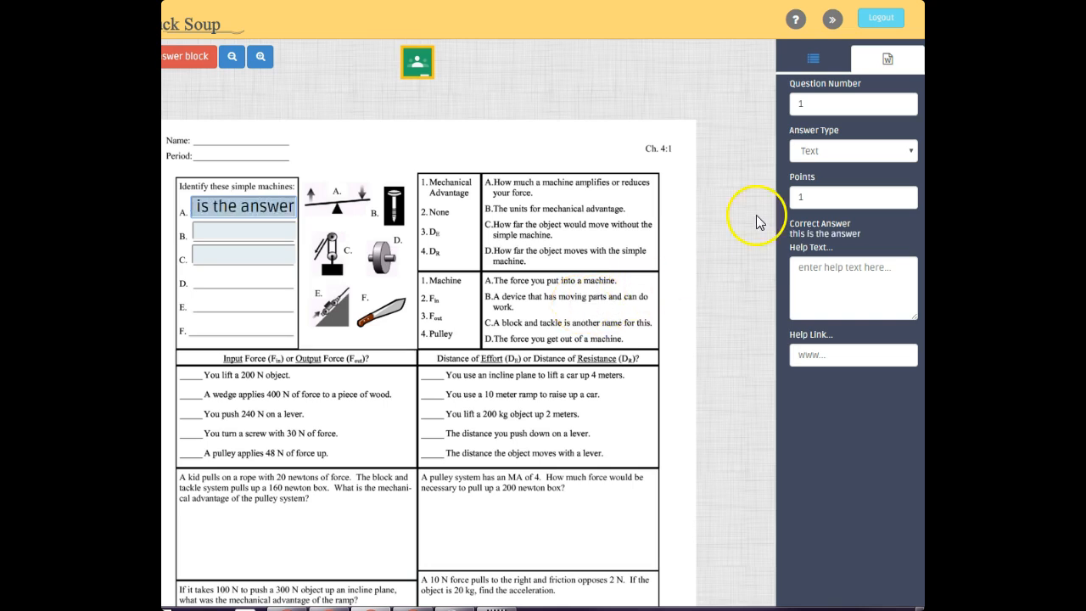
left_click(840, 284)
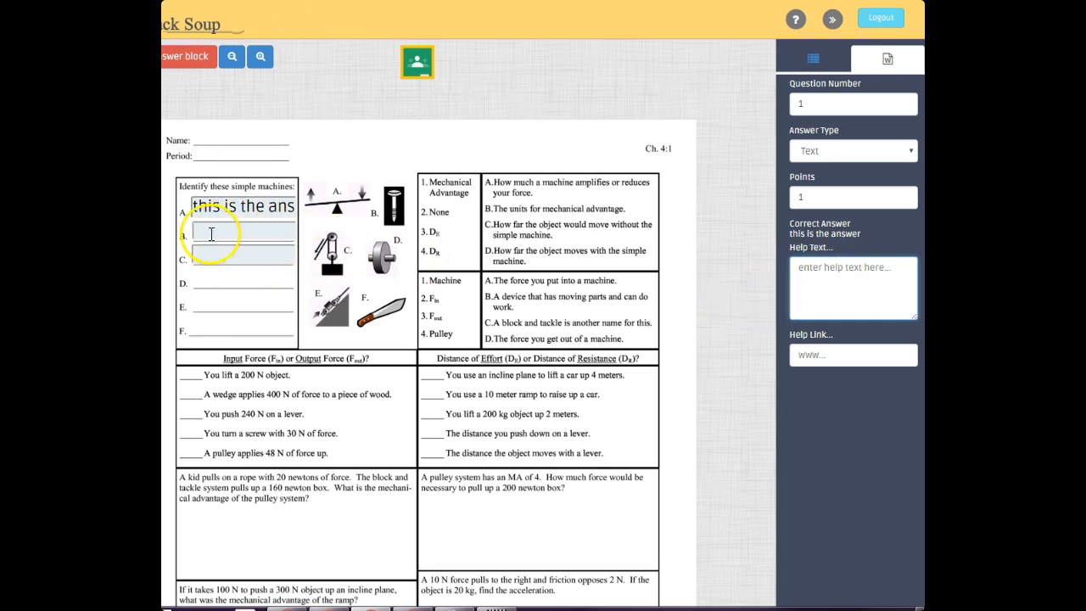
- Change Question 1's correct answer to "this is an answer"
double_click(206, 206)
left_click_drag(206, 206, 342, 209)
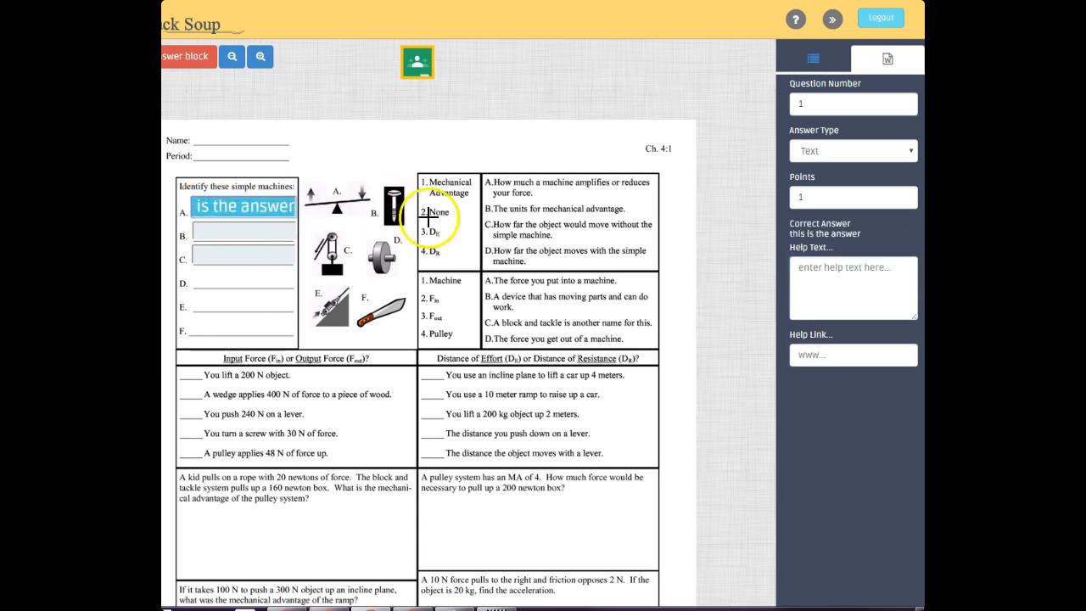
key("BackSpace")
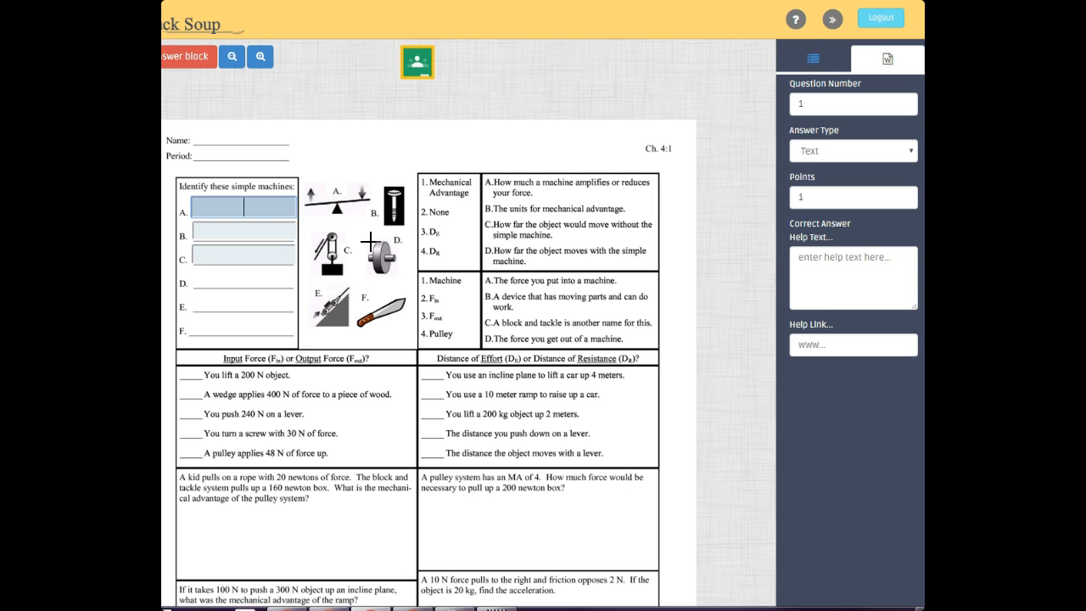
type("this is an answer")
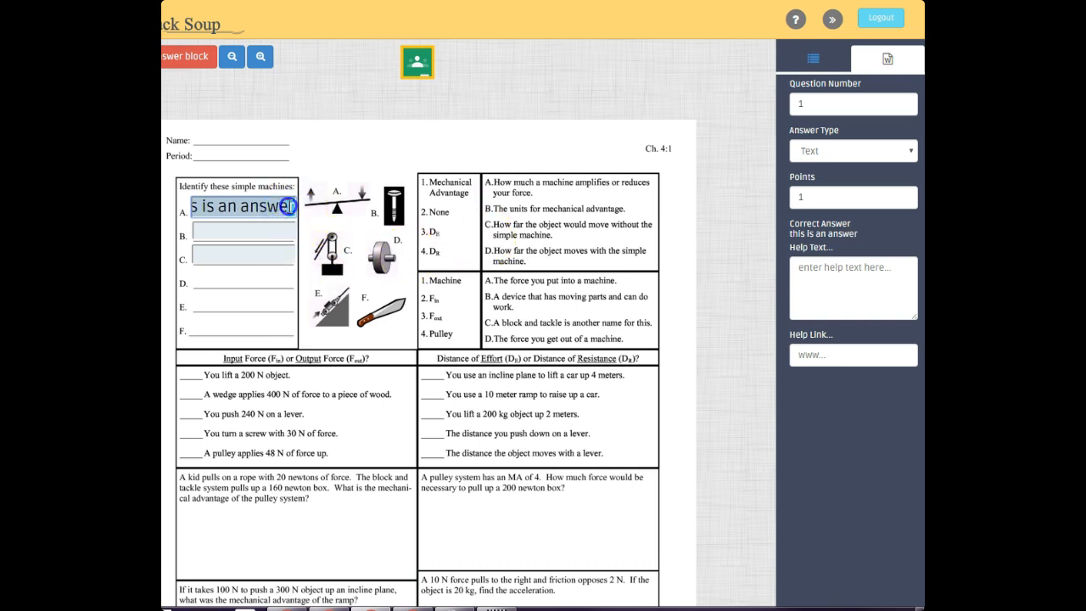
- Clear the correct answer from Question 1's answer block on line A
left_click_drag(288, 206, 182, 203)
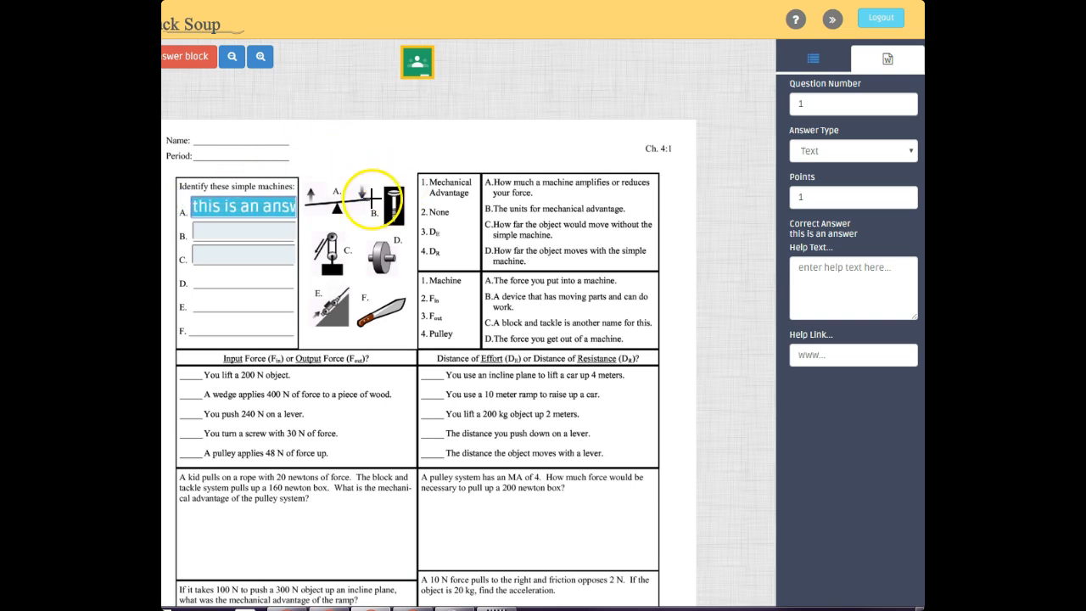
left_click(250, 233)
left_click(195, 206)
left_click_drag(195, 206, 339, 206)
key("BackSpace")
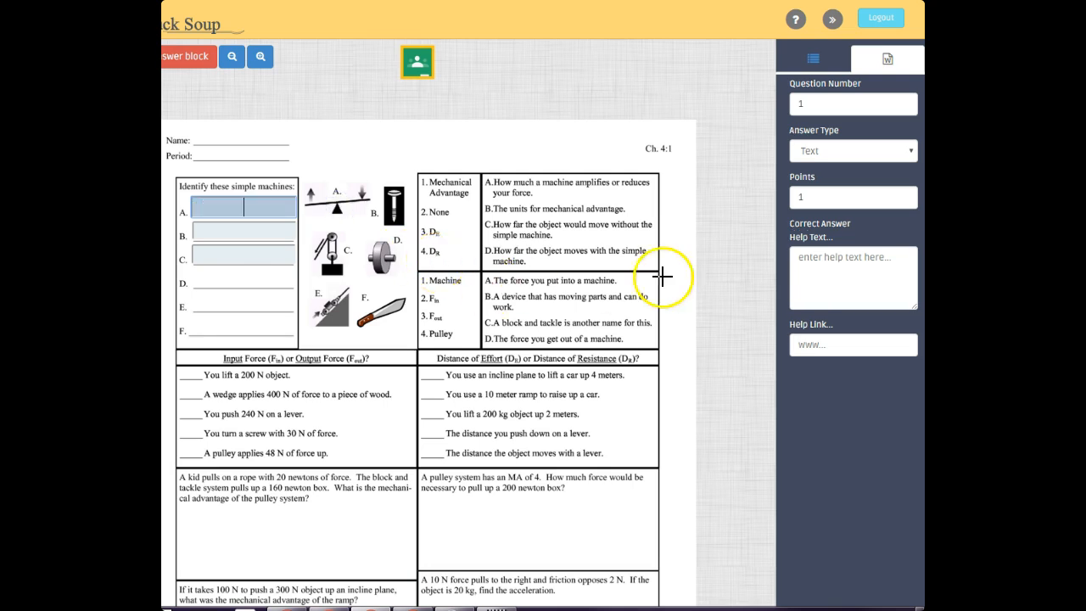
- Set Question 1's answer type to Paragraph
left_click(876, 151)
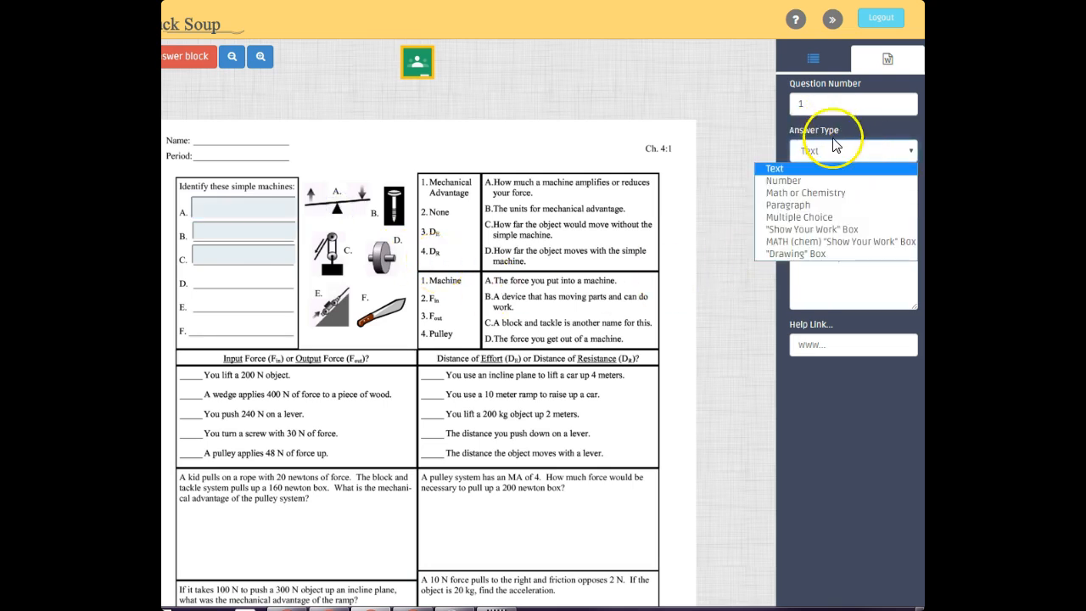
left_click(843, 205)
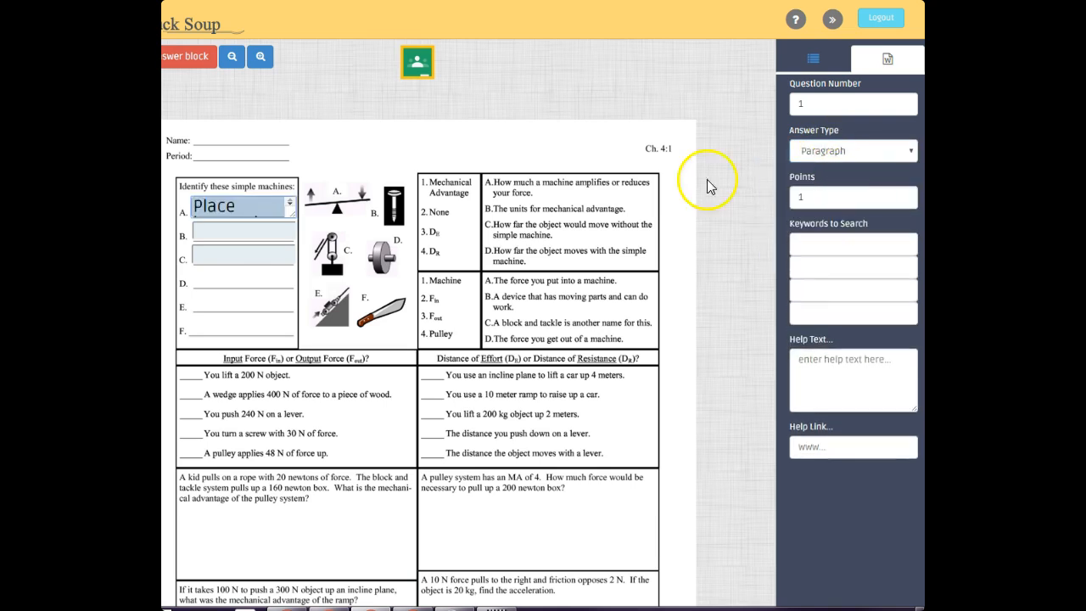
left_click(231, 207)
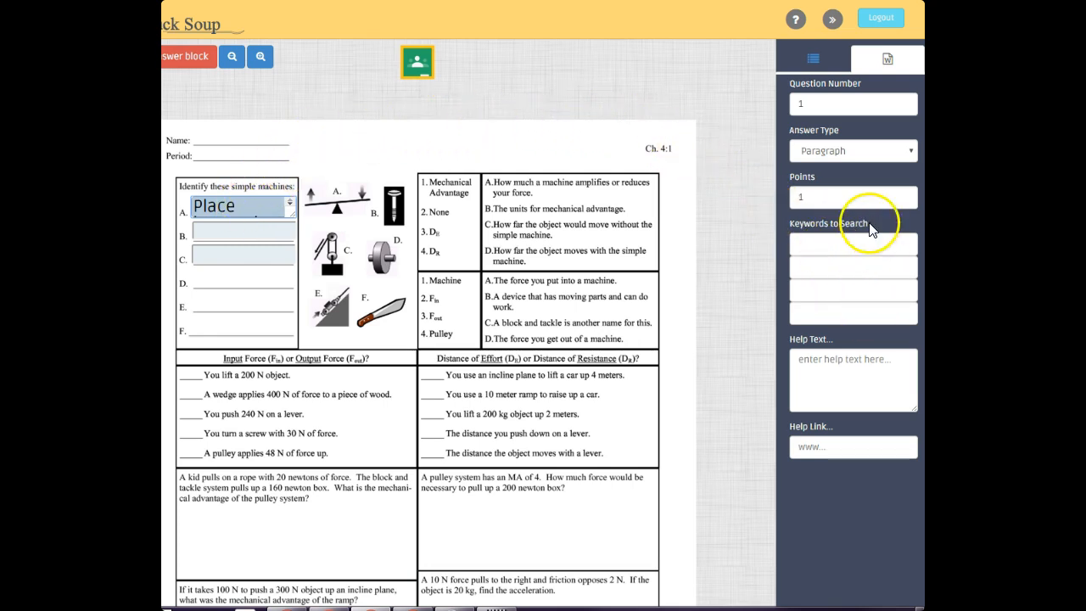
- Set Question 1's answer type back to Text
left_click(861, 153)
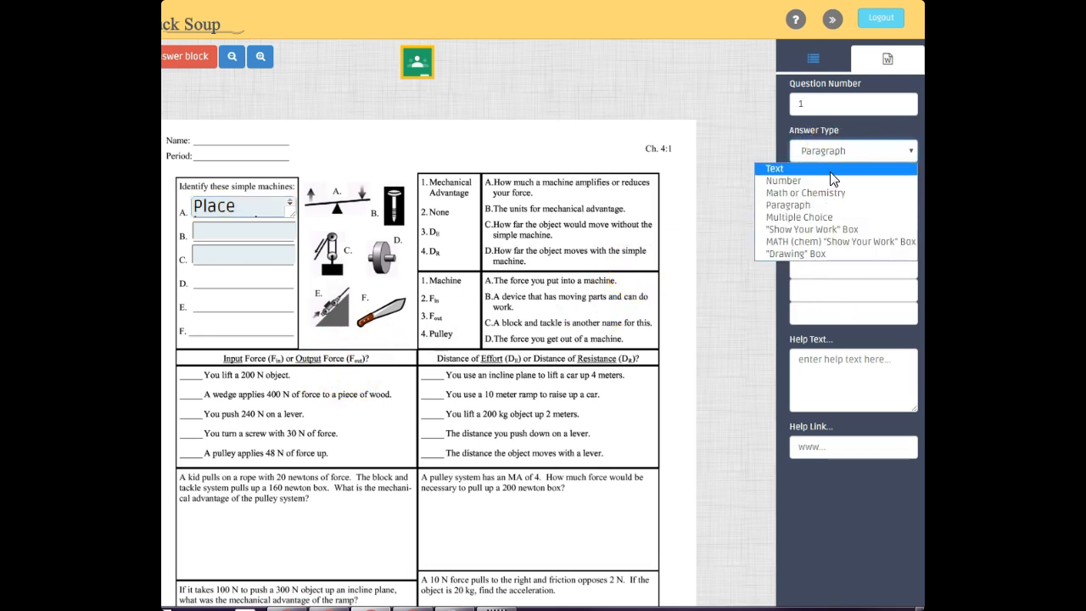
left_click(831, 171)
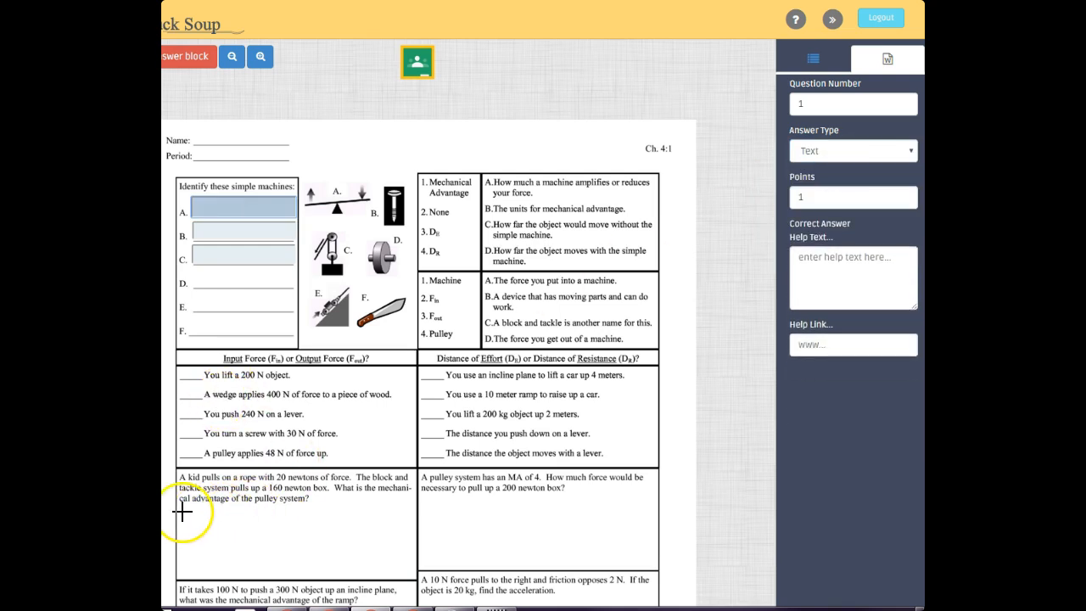
- Create an answer block in the blank space below the 20-newton rope question and set its answer type to Paragraph
left_click_drag(180, 508, 417, 577)
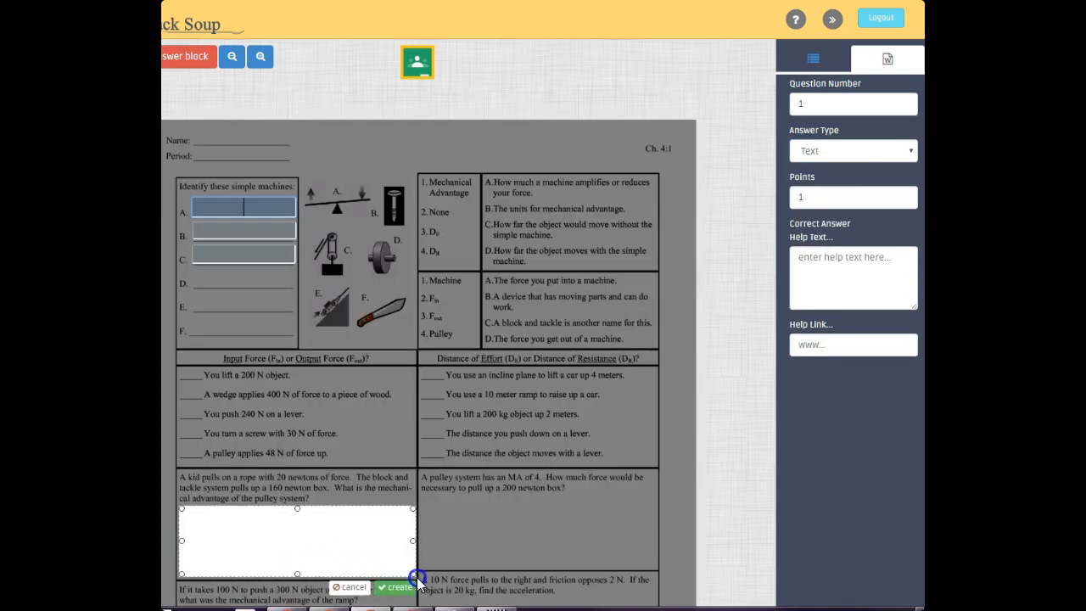
left_click(404, 588)
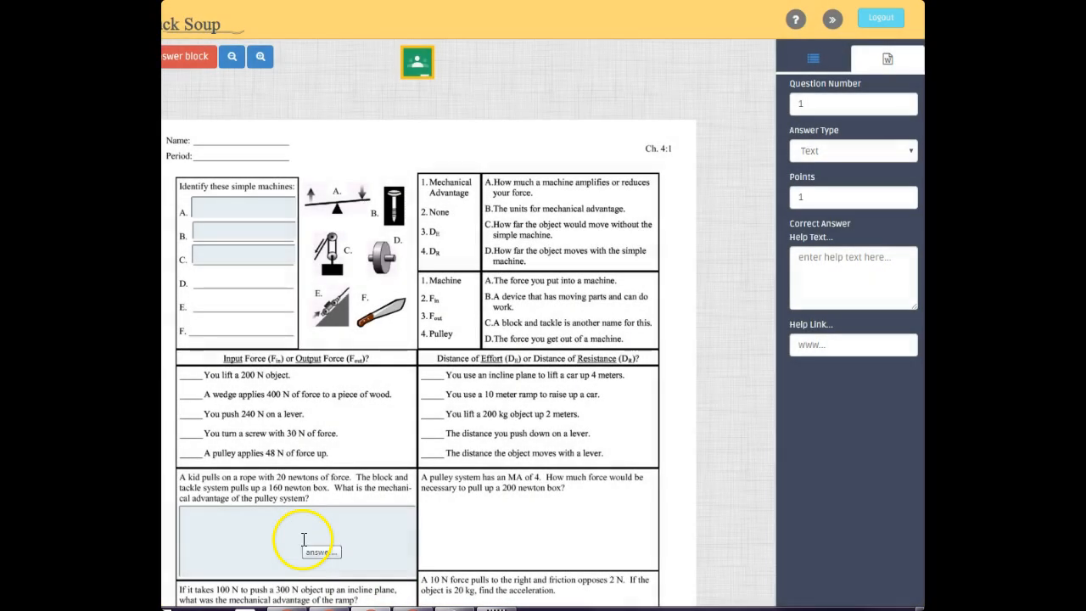
left_click(858, 151)
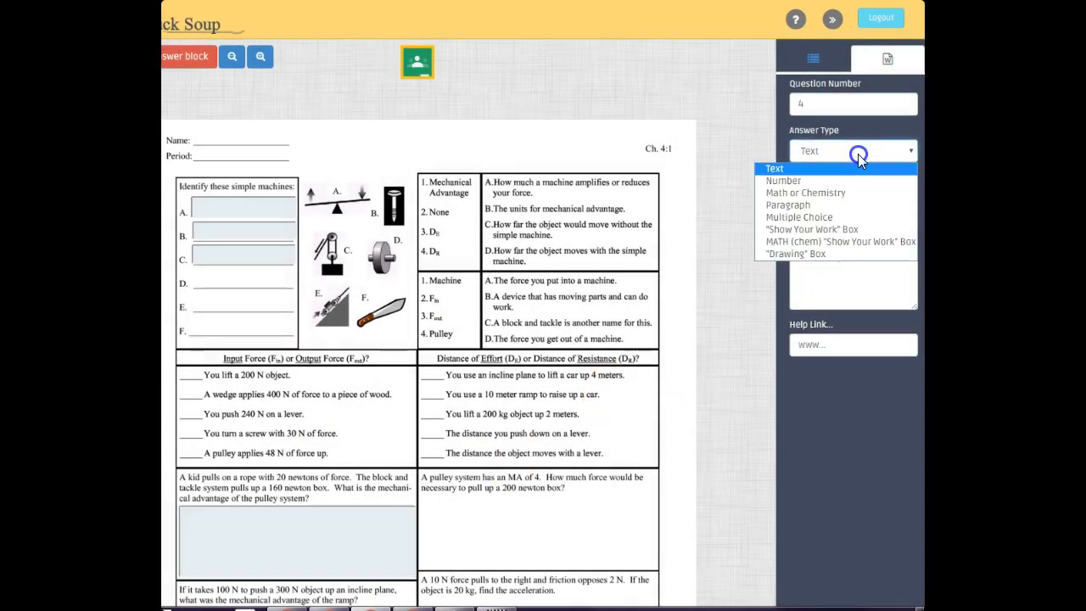
left_click(841, 205)
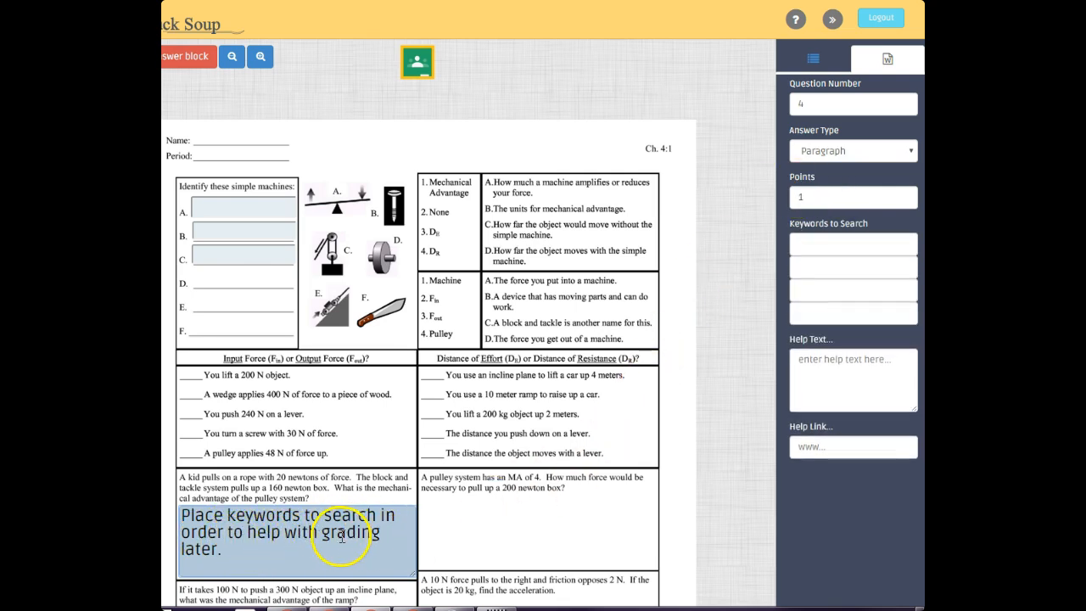
- Look over Question 4's keyword search fields and return to Question 1's answer block on line A
left_click(840, 246)
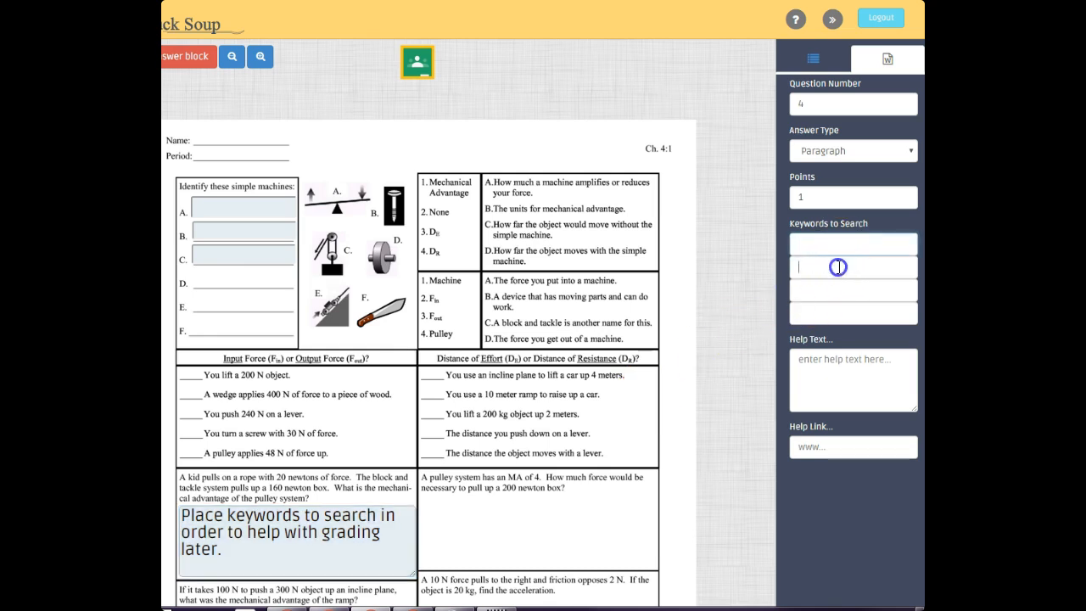
left_click(843, 311)
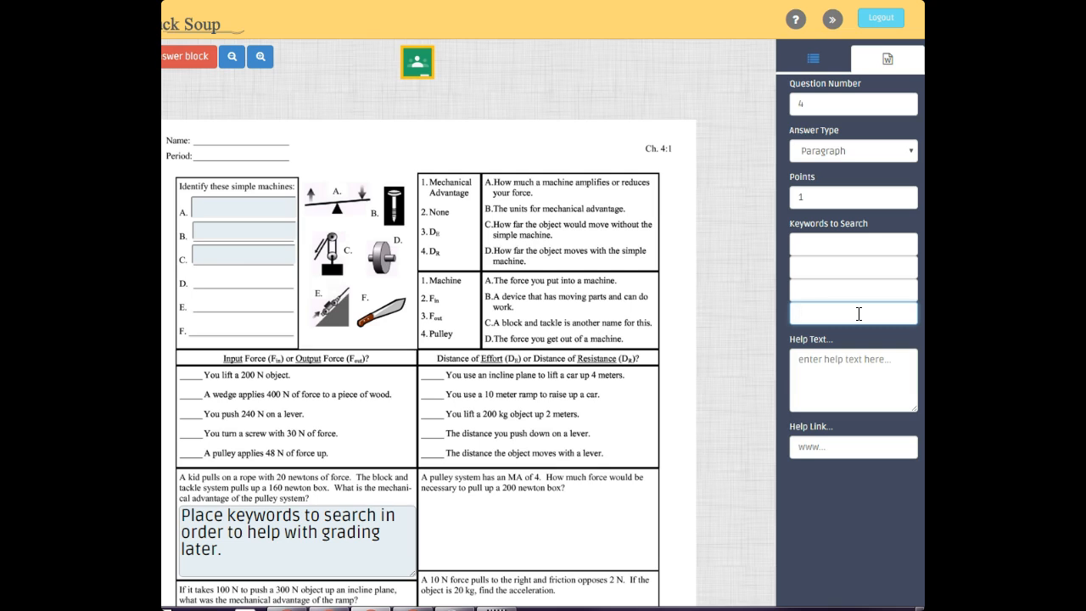
left_click(862, 276)
left_click(242, 206)
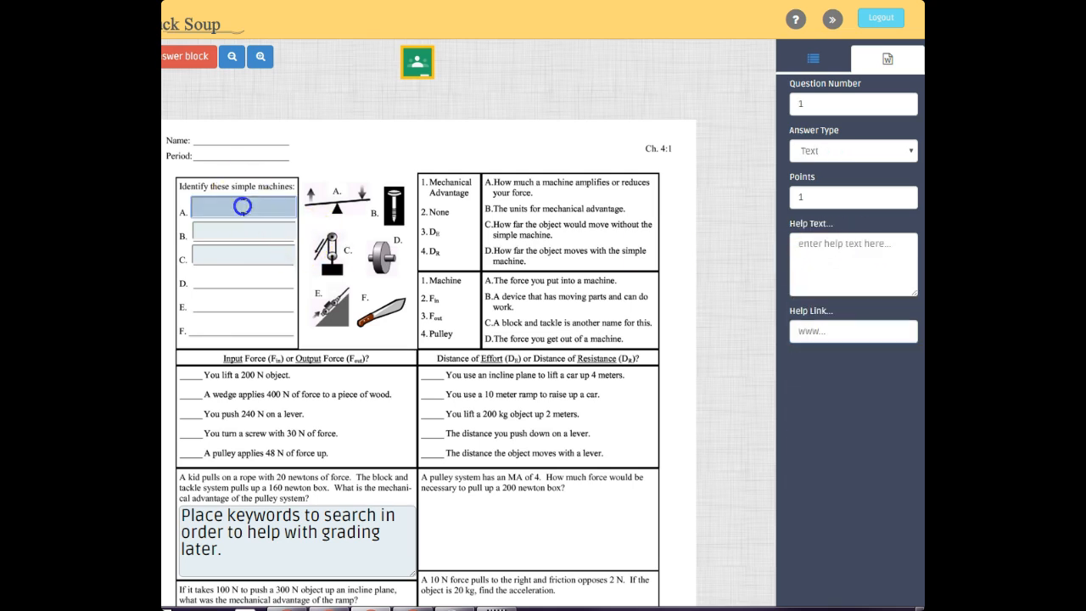
- Set Question 1's answer type to Number and enter 2 as its correct answer
left_click(848, 151)
left_click(834, 179)
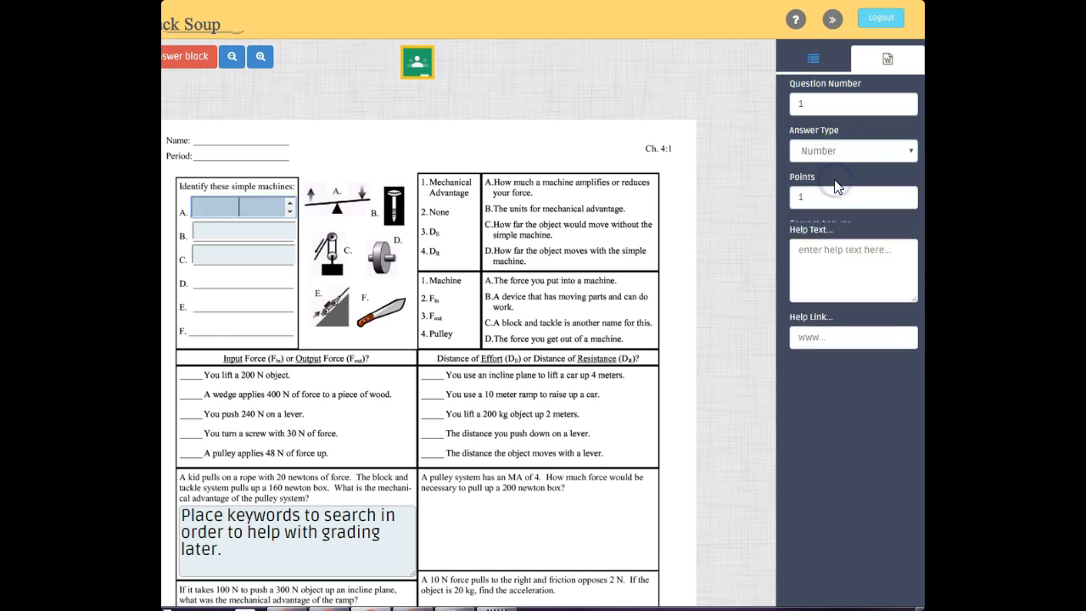
left_click(291, 204)
left_click(291, 204)
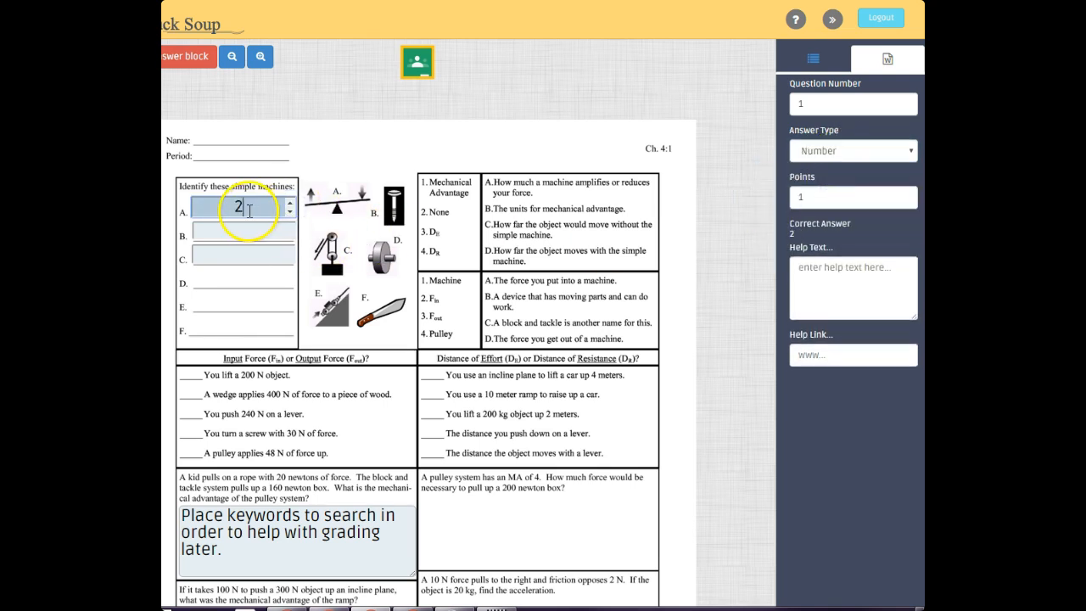
- Set Question 1's answer type to Multiple Choice and open the answer block's selection list on line A
left_click(834, 164)
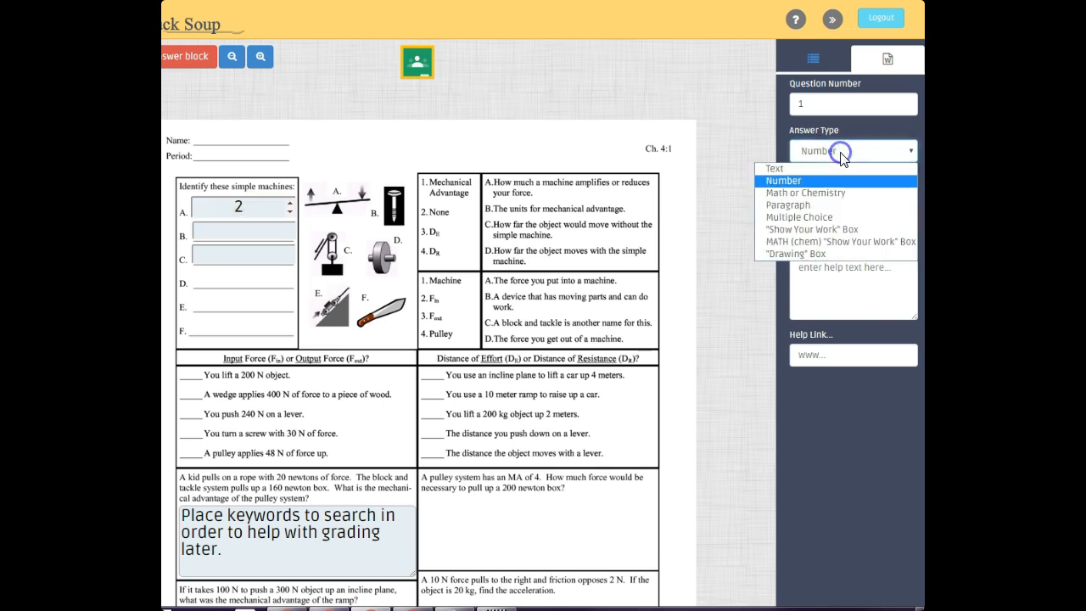
left_click(838, 222)
left_click(285, 208)
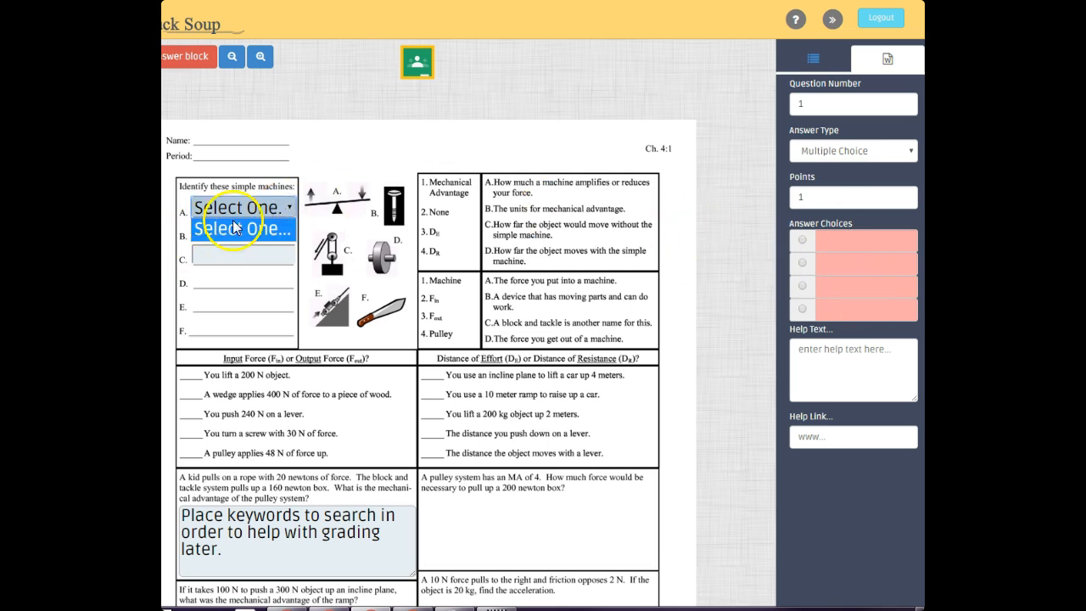
- Fill in Question 1's four answer choices as one, two, three and four
left_click(840, 241)
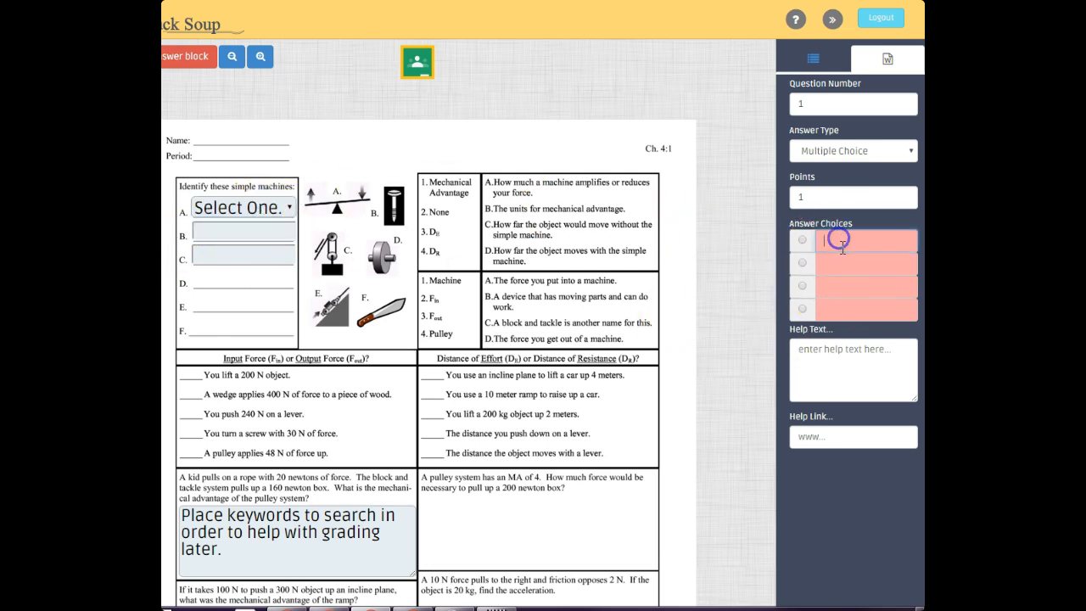
type("one")
key("Tab")
key("Tab")
type("two")
key("Tab")
key("Tab")
type("three")
key("Tab")
key("Tab")
type("four")
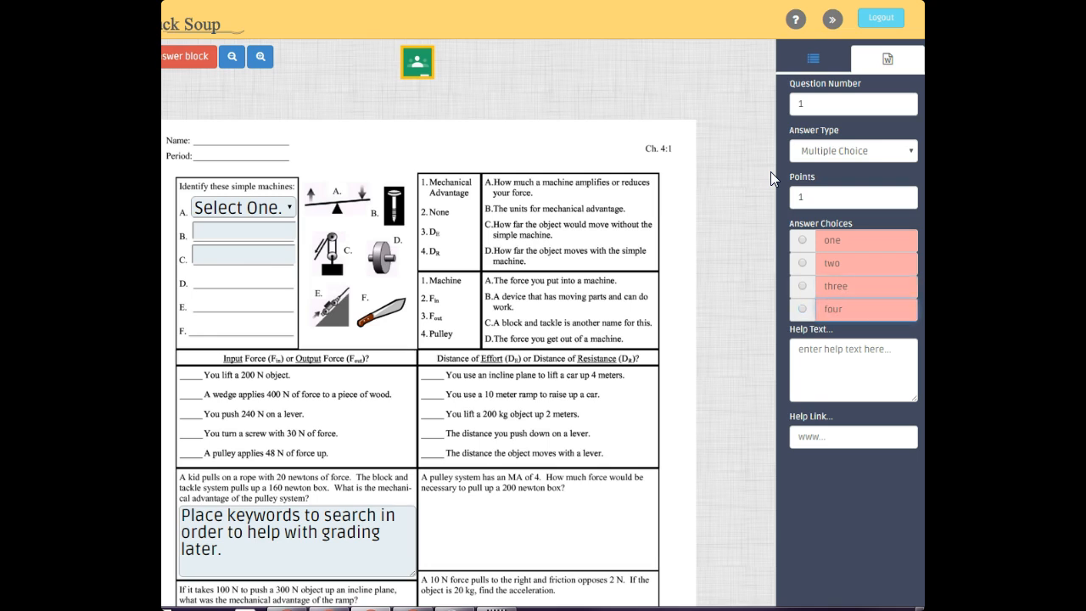
- Try choices two, three and four as Question 1's correct answer, finishing with three chosen in the answer block on line A
left_click(801, 263)
left_click(802, 287)
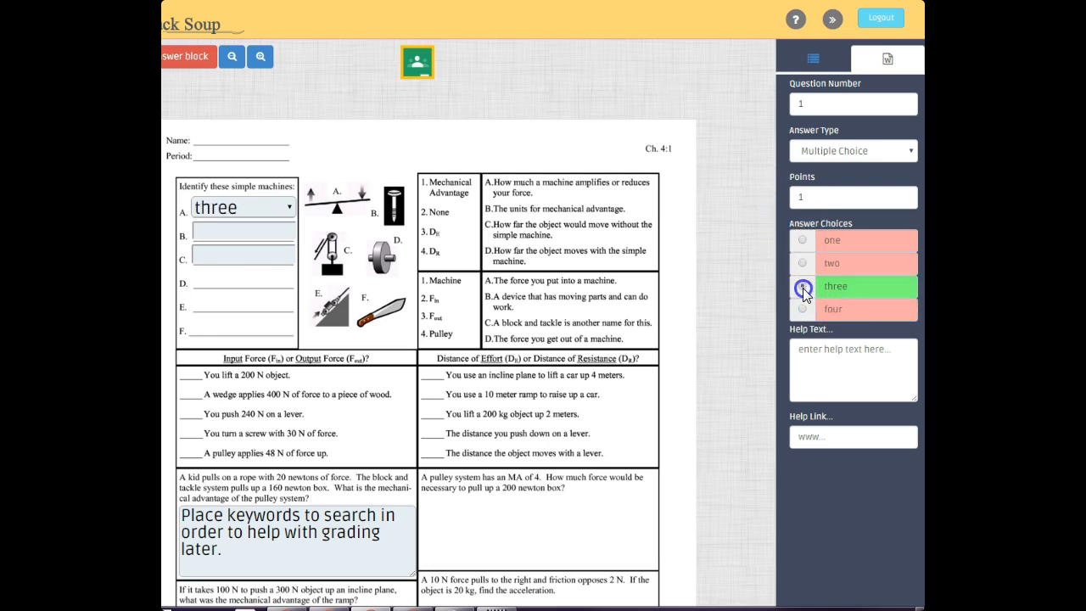
left_click(803, 309)
left_click(803, 263)
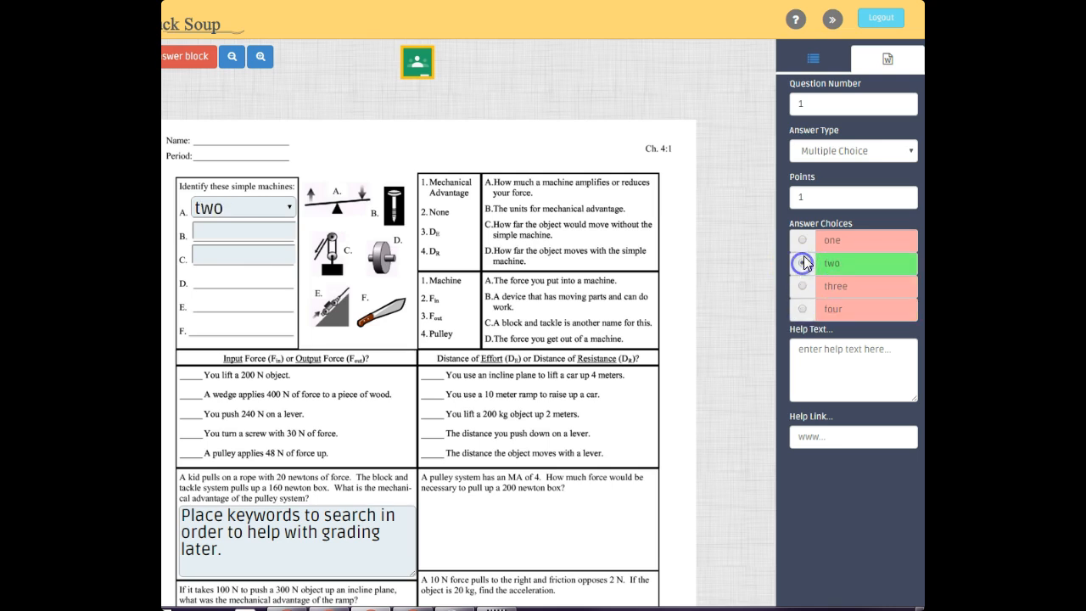
left_click(276, 209)
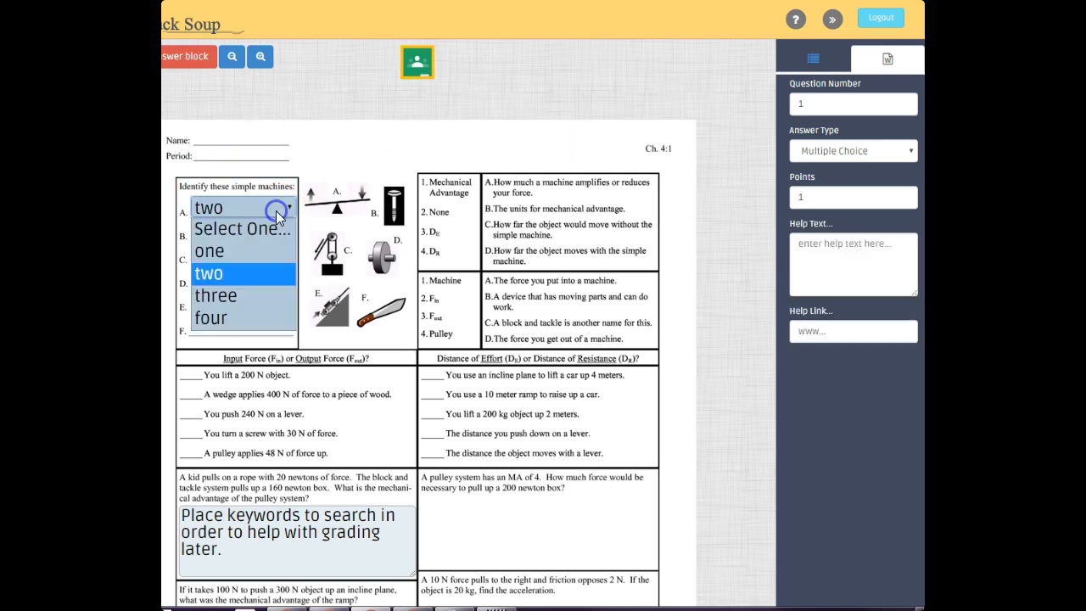
left_click(245, 297)
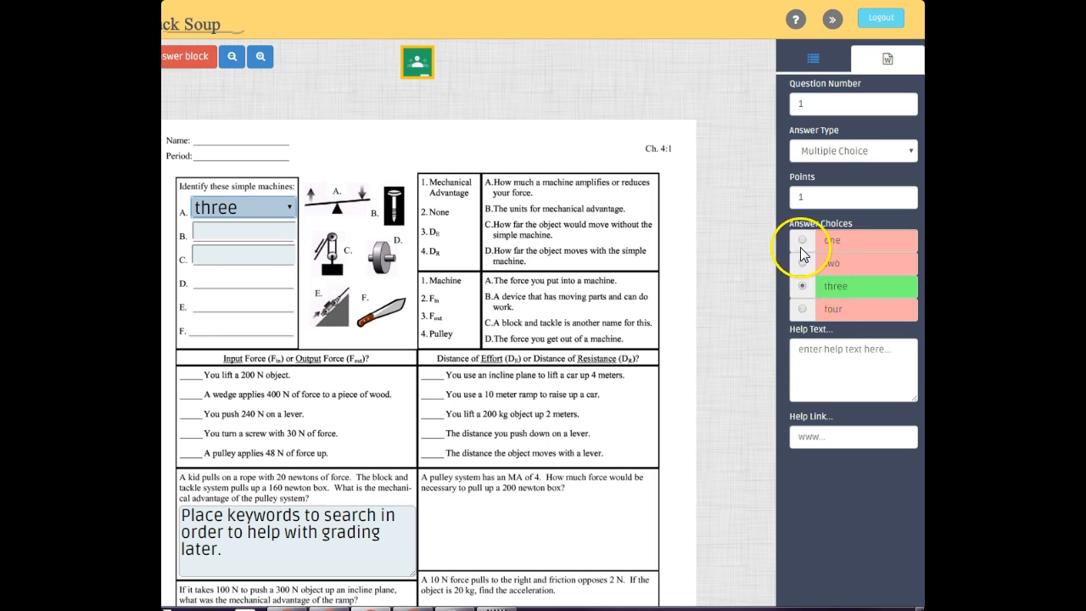
- Set the answer type of Question 2 on line B to Math or Chemistry and place the cursor in its answer block
left_click(273, 231)
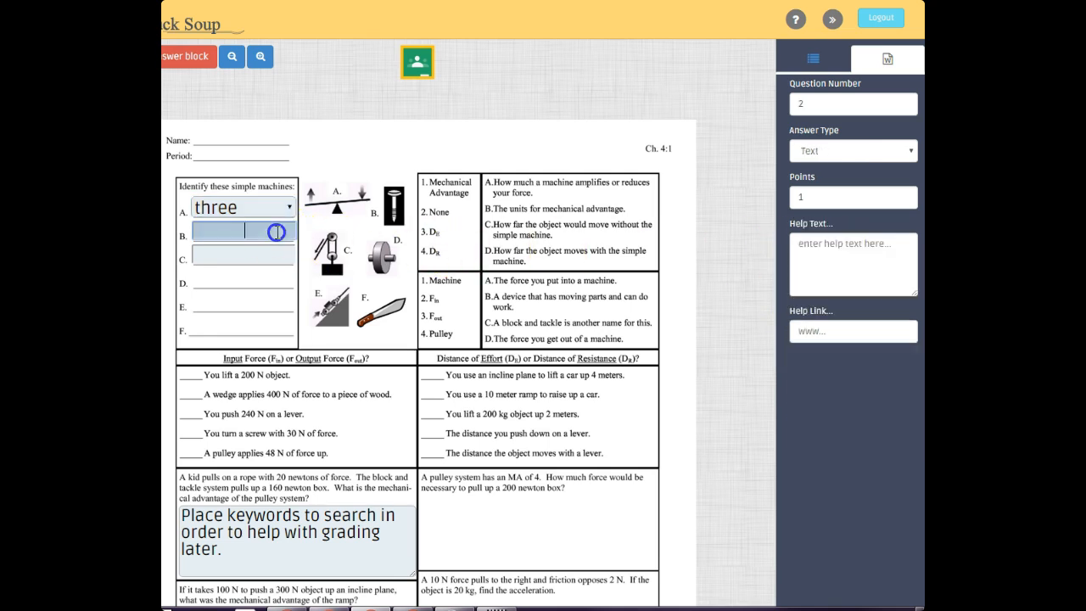
left_click(854, 150)
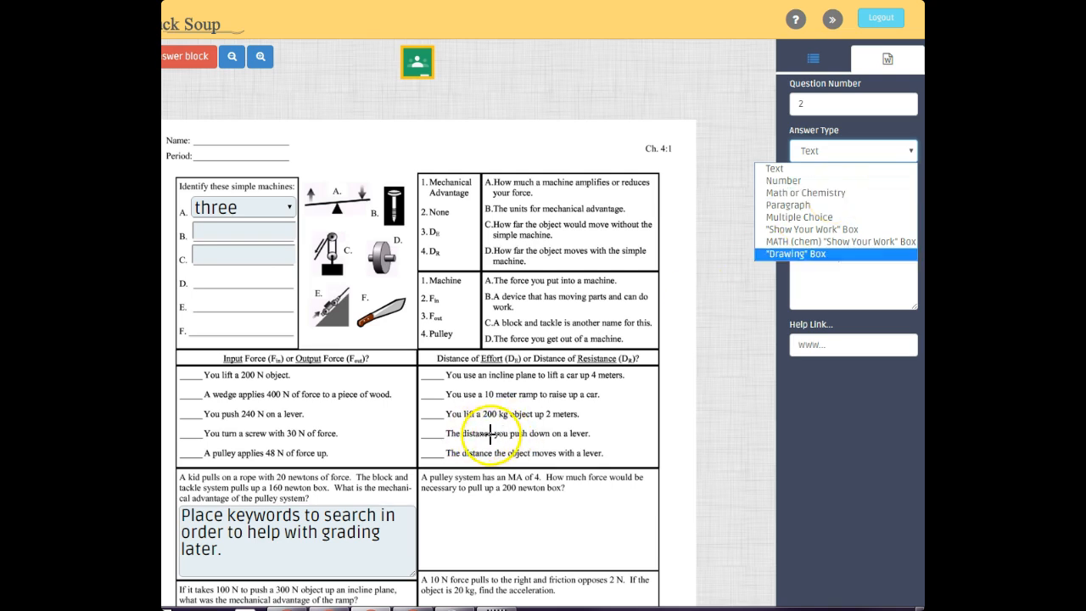
left_click(244, 230)
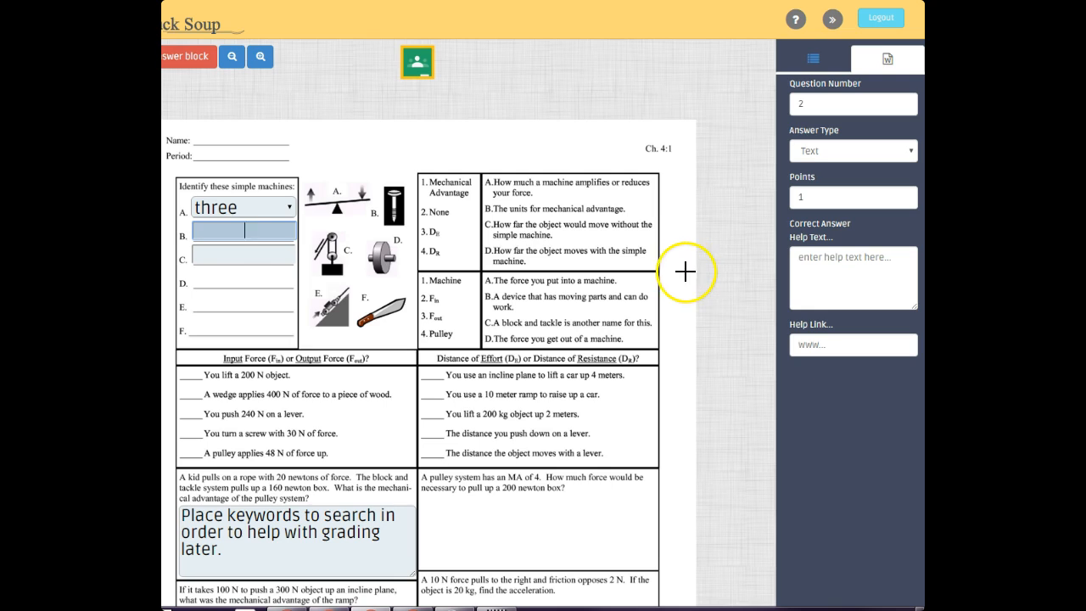
left_click(861, 150)
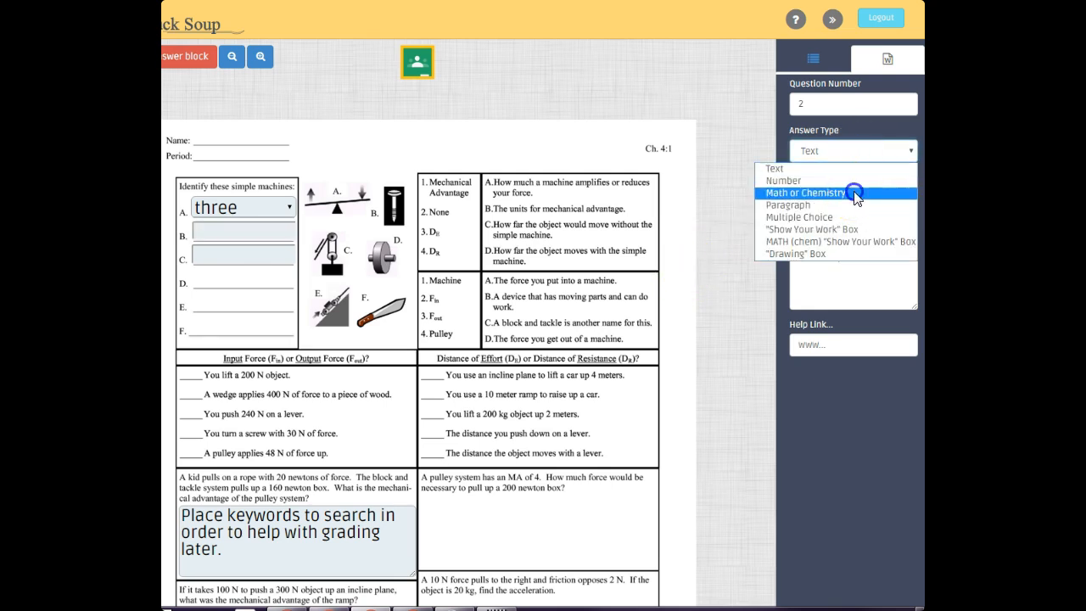
left_click(855, 194)
left_click(252, 230)
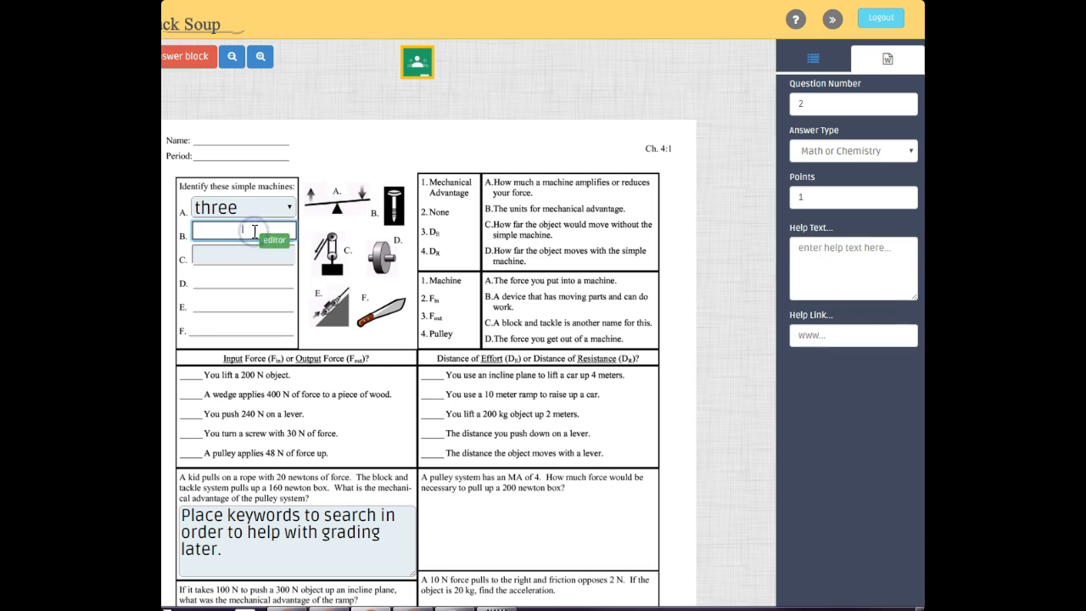
- Enter the cube root of 27 as Question 2's answer with the Math and Chemistry Editor's nth-root template and update the block
left_click(272, 242)
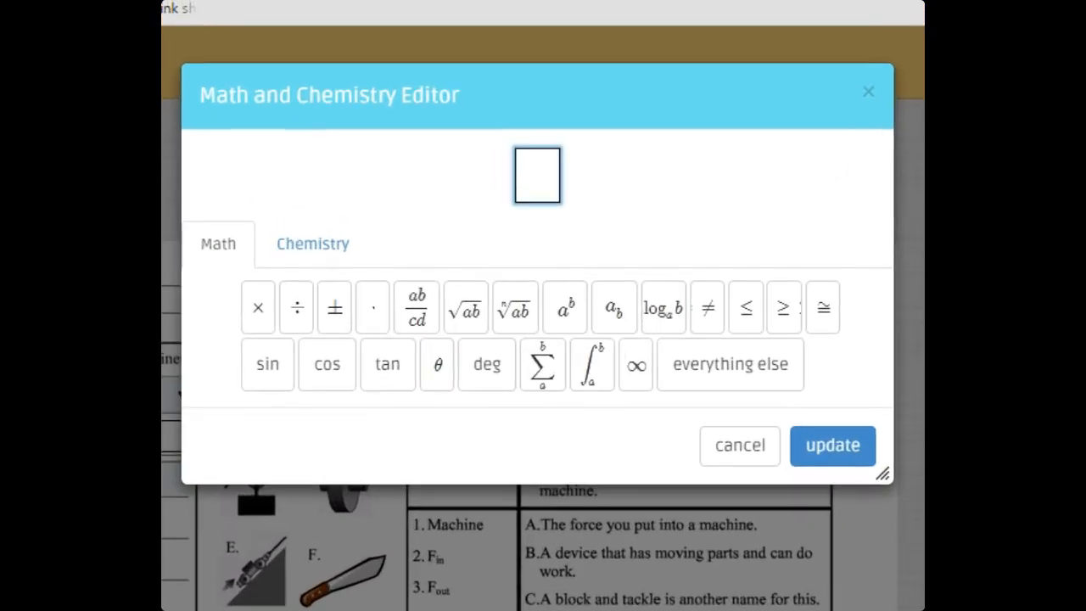
left_click(518, 312)
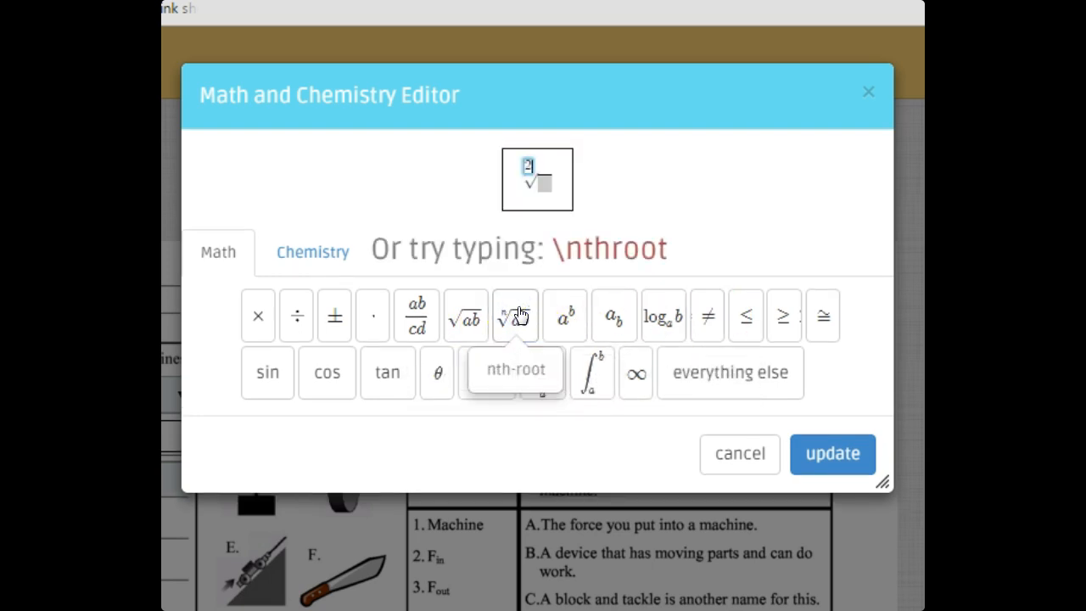
type("3")
key("Right")
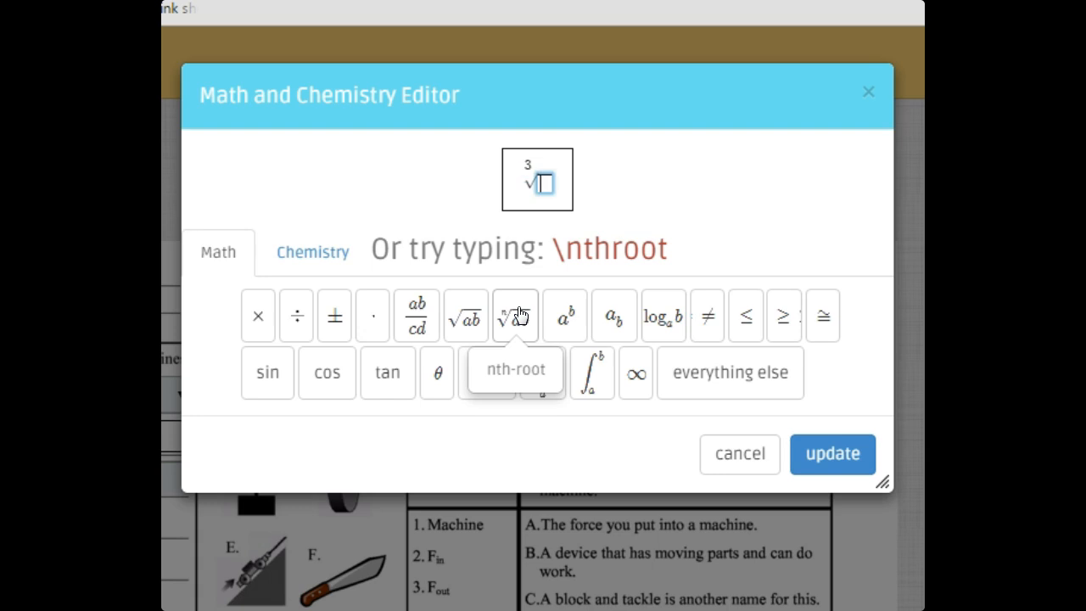
type("27")
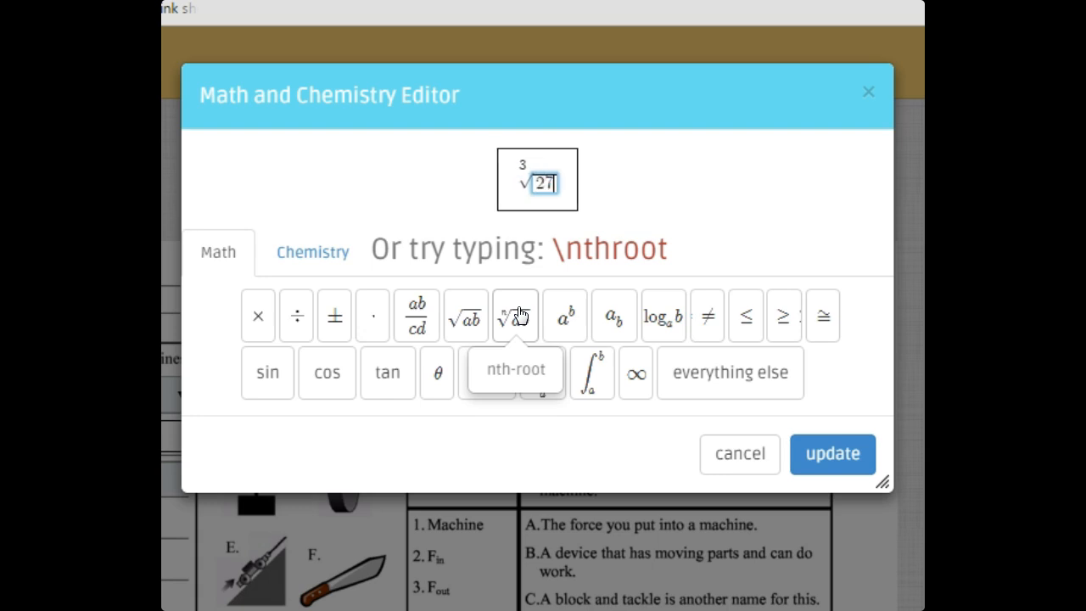
left_click(806, 452)
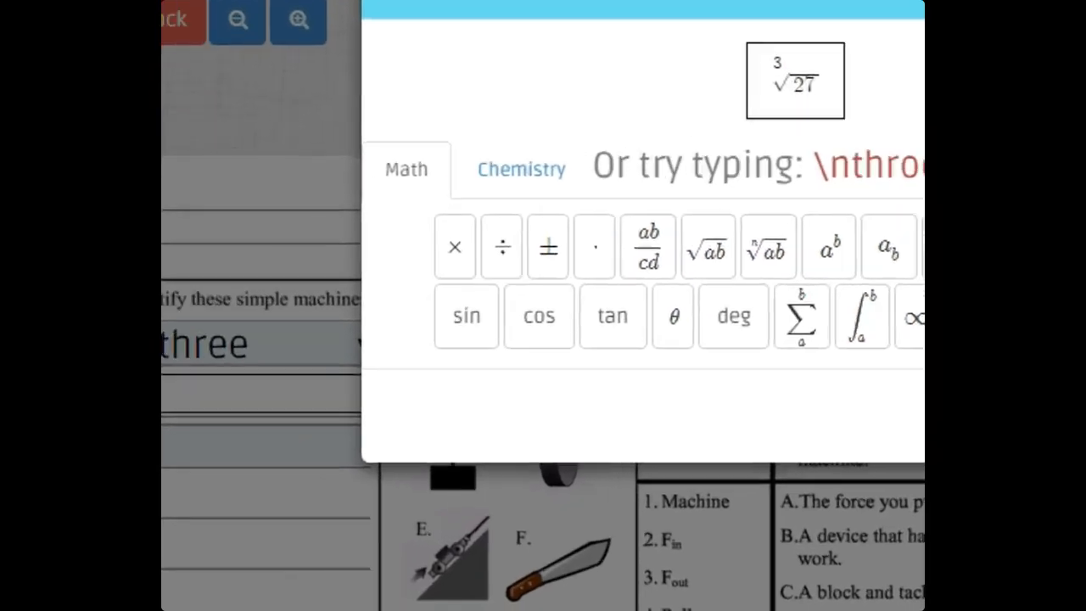